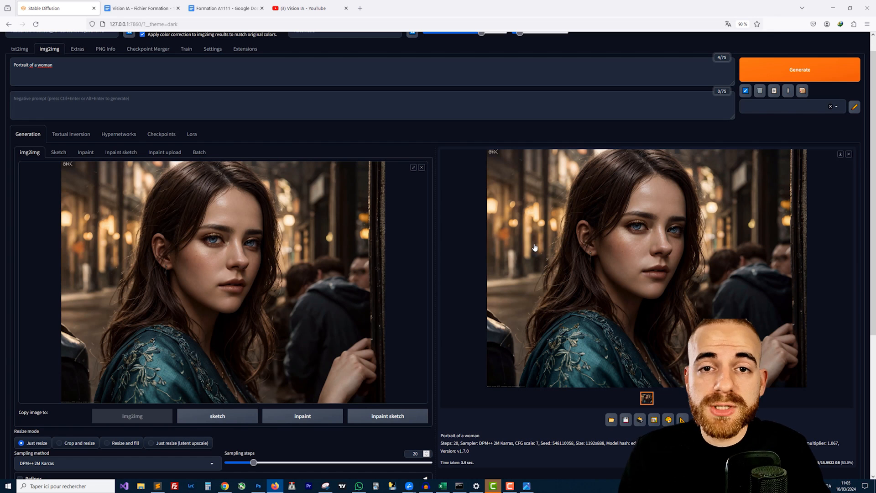
Set the denoising strength to 0.9 and generate a new img2img version of the "Portrait of a woman" image
{"action": "scroll", "coordinate": [525, 237], "scroll_direction": "down", "scroll_amount": 3}
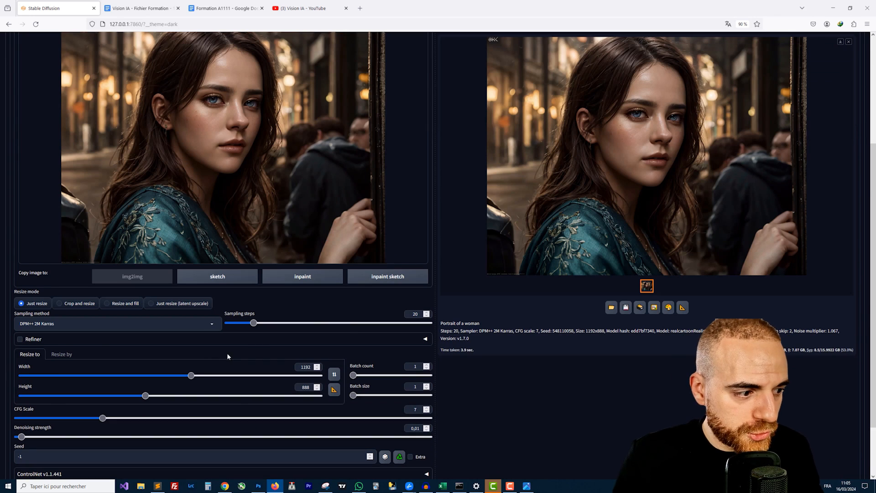
{"action": "scroll", "coordinate": [226, 352], "scroll_direction": "down", "scroll_amount": 2}
{"action": "left_click", "coordinate": [429, 367]}
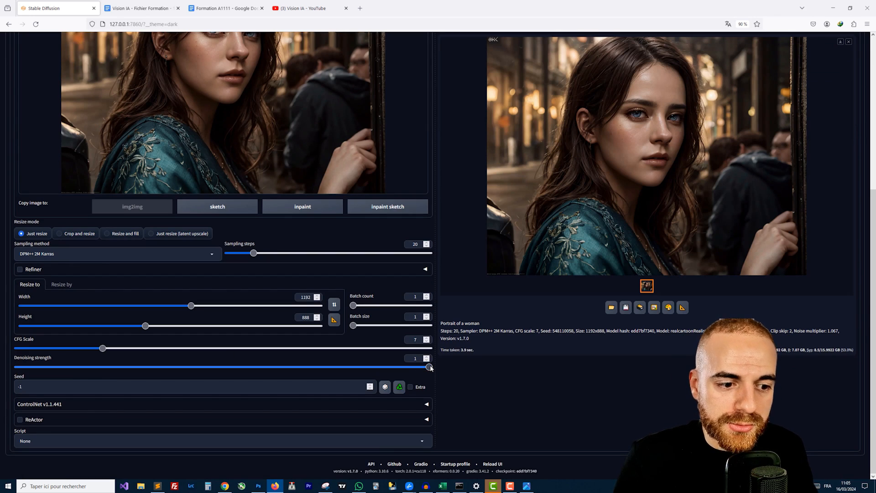
{"action": "left_click", "coordinate": [387, 367]}
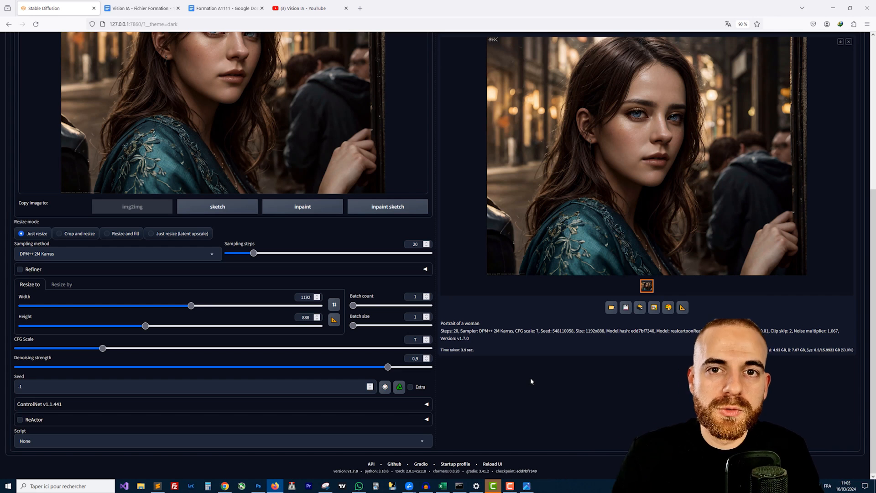
{"action": "scroll", "coordinate": [530, 377], "scroll_direction": "up", "scroll_amount": 6}
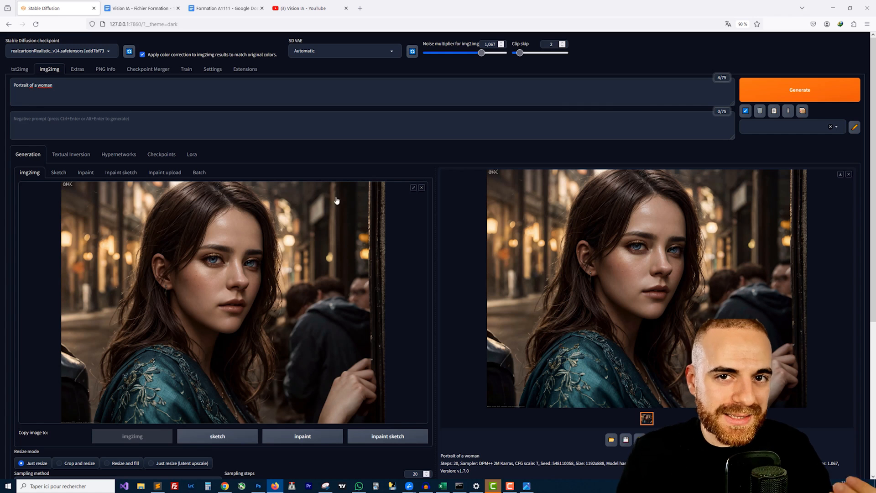
{"action": "key", "text": "ctrl+Return"}
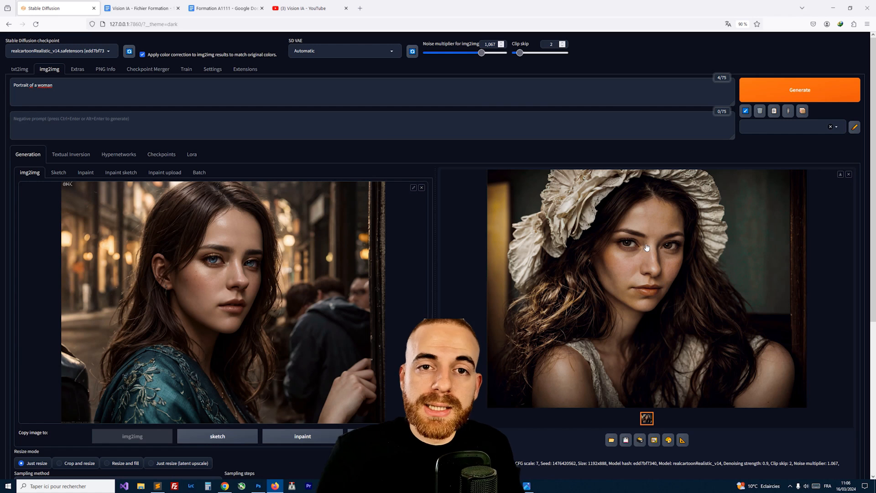
{"action": "left_click", "coordinate": [19, 69]}
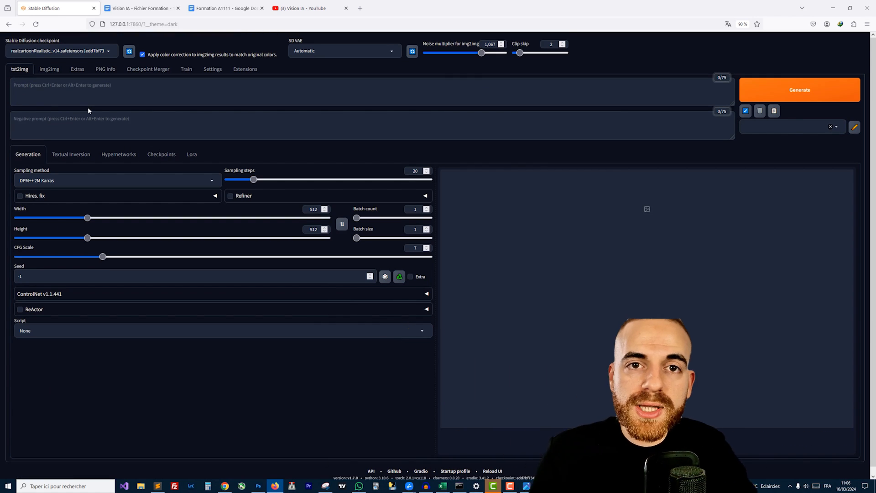
{"action": "left_click", "coordinate": [106, 94]}
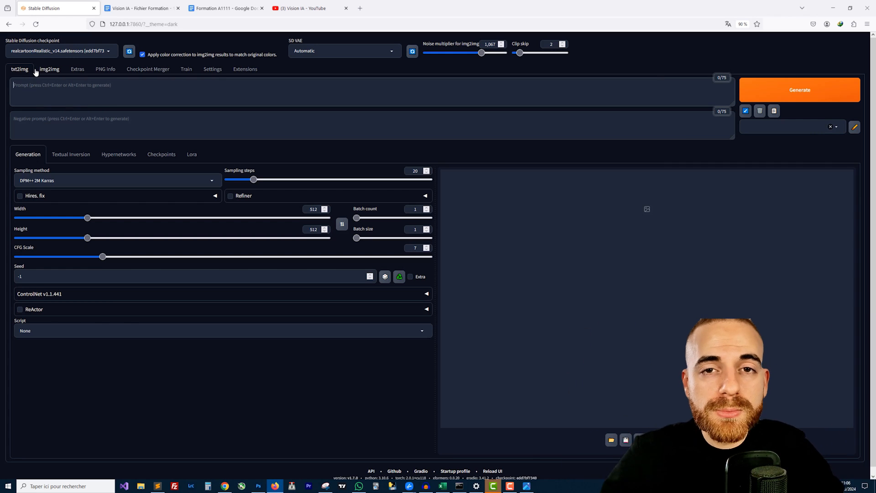
{"action": "left_click", "coordinate": [51, 72]}
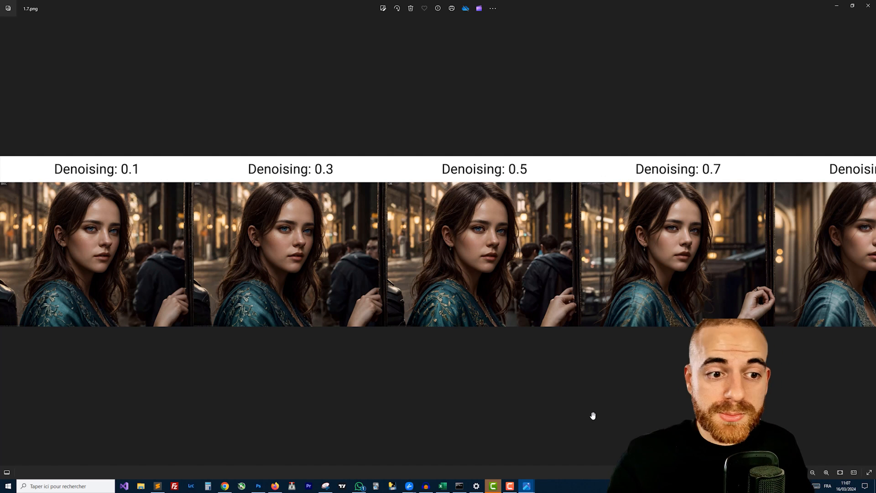
Examine the comparison strip 1.7.png across denoising values 0.1 to 1.0, then return to Stable Diffusion in the browser
{"action": "left_click_drag", "start_coordinate": [174, 237], "coordinate": [173, 237]}
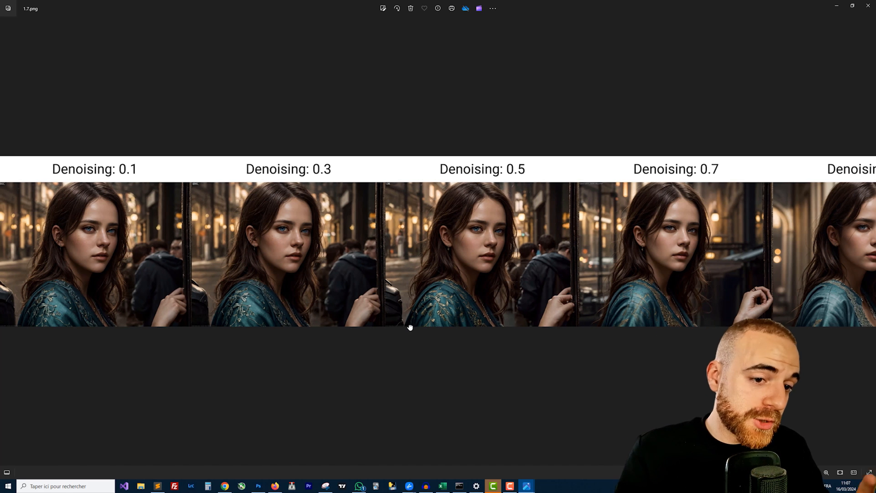
{"action": "left_click_drag", "start_coordinate": [410, 327], "coordinate": [320, 323]}
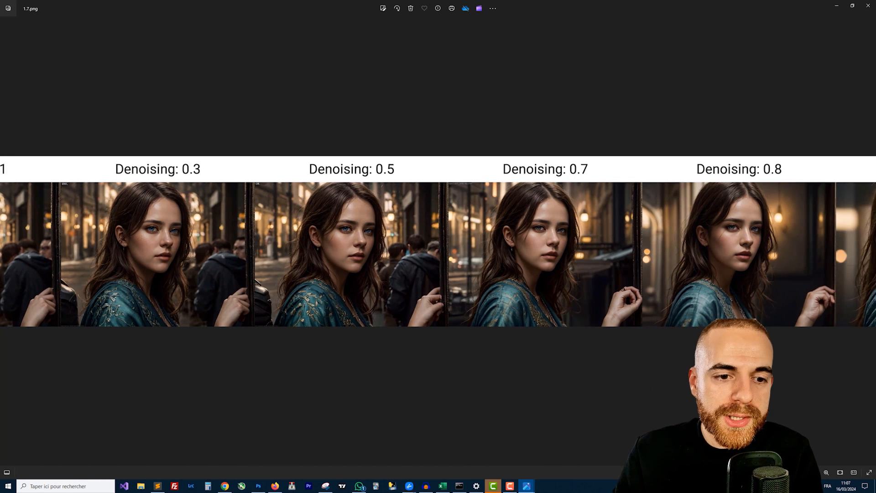
{"action": "left_click_drag", "start_coordinate": [723, 382], "coordinate": [323, 382]}
{"action": "left_click_drag", "start_coordinate": [632, 392], "coordinate": [491, 391]}
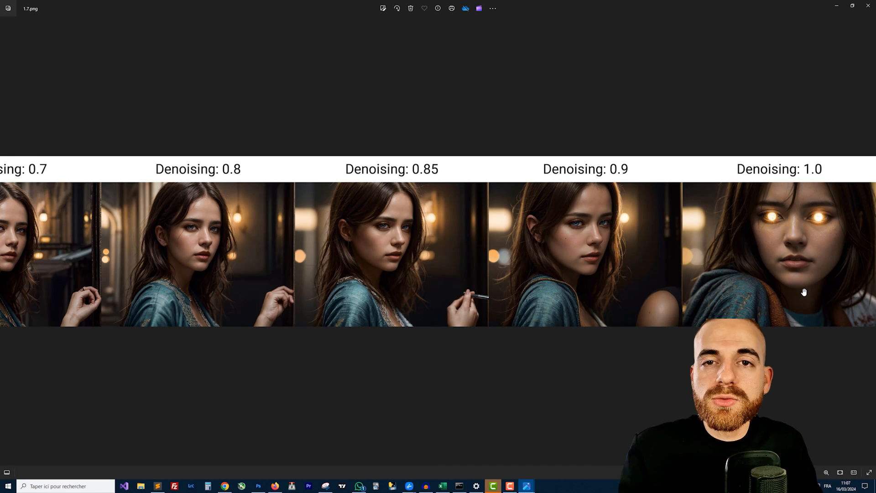
{"action": "scroll", "coordinate": [645, 350], "scroll_direction": "down", "scroll_amount": 3}
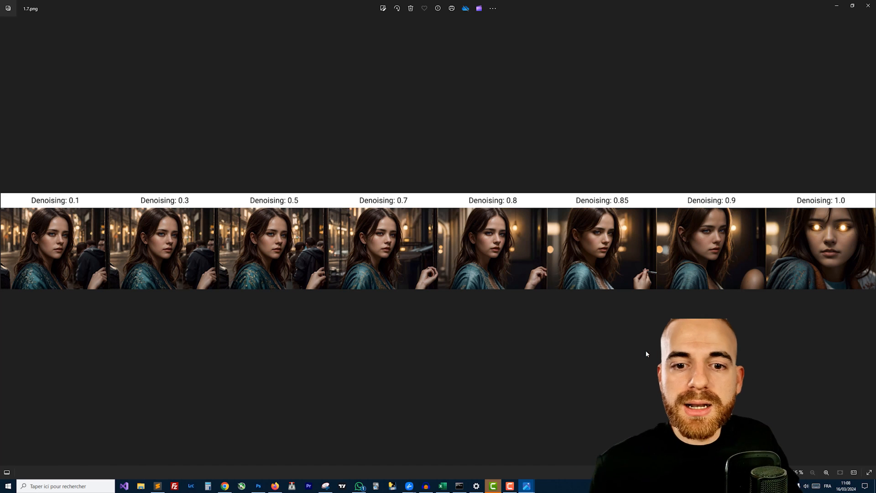
{"action": "left_click", "coordinate": [833, 6]}
{"action": "left_click", "coordinate": [494, 413]}
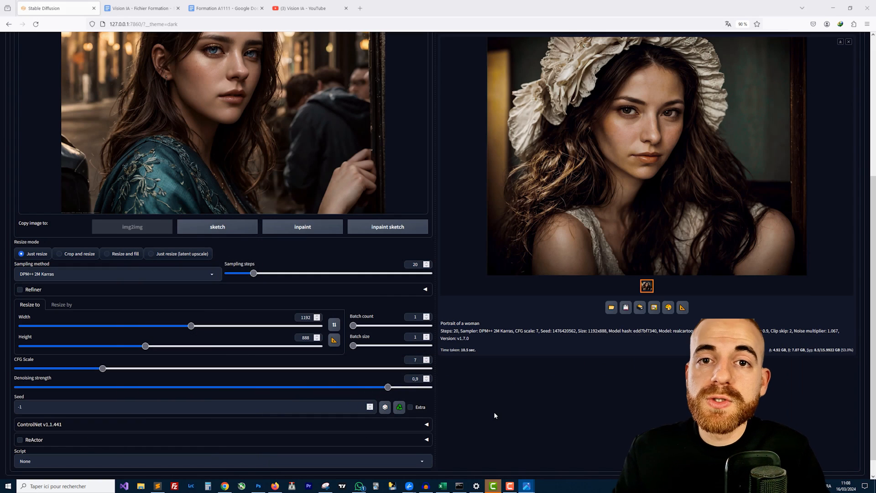
Generate a variation of the portrait with denoising strength 0.6 and the prompt "Red and blue hair"
{"action": "left_click_drag", "start_coordinate": [387, 387], "coordinate": [262, 391]}
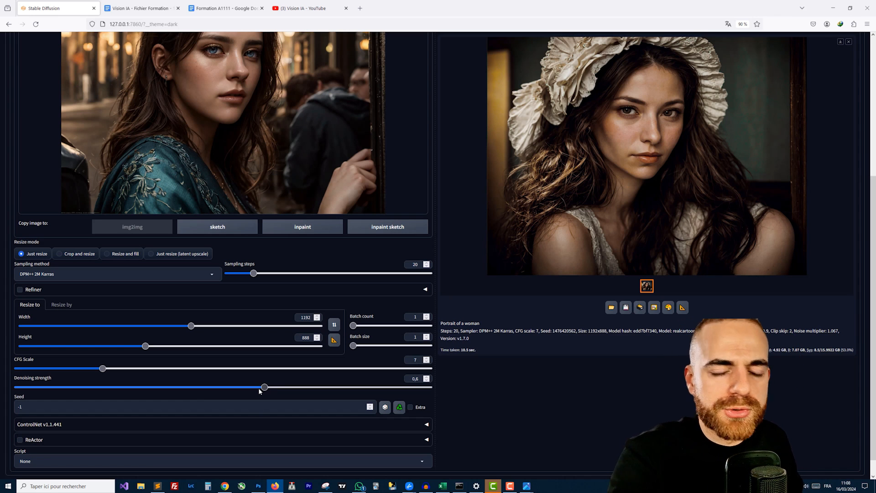
{"action": "scroll", "coordinate": [259, 391], "scroll_direction": "up", "scroll_amount": 5}
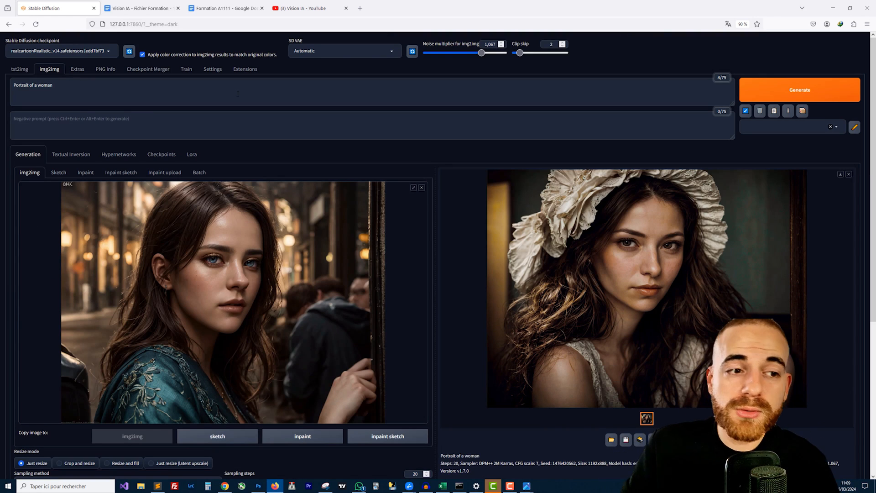
{"action": "triple_click", "coordinate": [237, 93]}
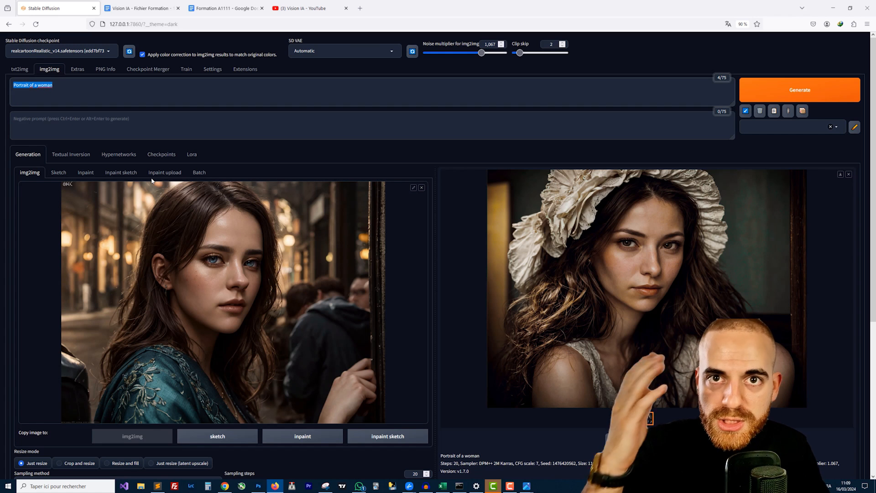
{"action": "type", "text": "Pink"}
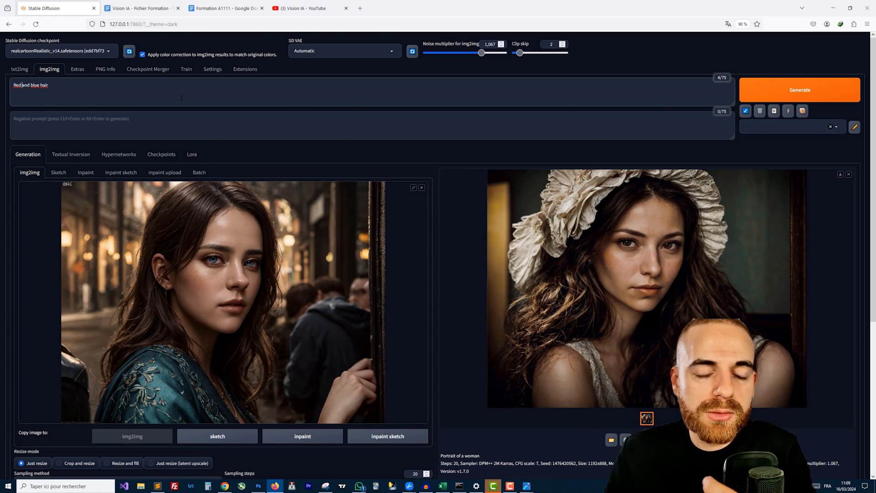
{"action": "scroll", "coordinate": [181, 98], "scroll_direction": "down", "scroll_amount": 4}
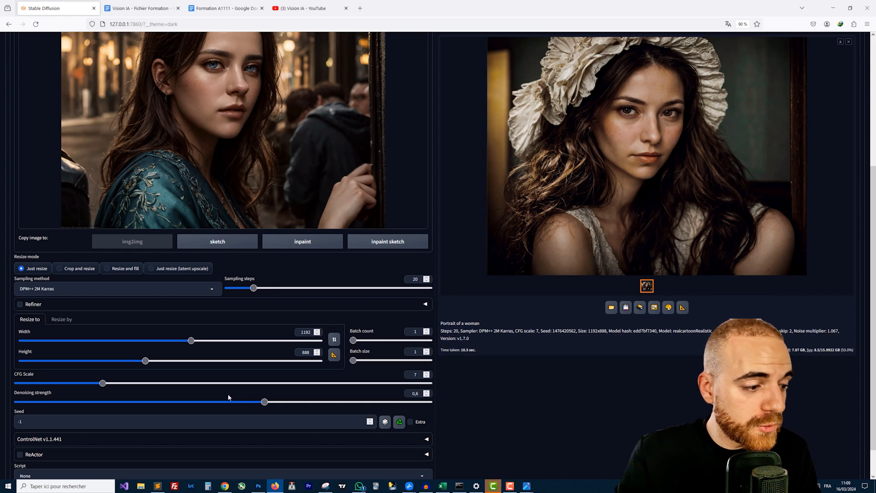
{"action": "scroll", "coordinate": [216, 396], "scroll_direction": "up", "scroll_amount": 5}
{"action": "left_click", "coordinate": [782, 96]}
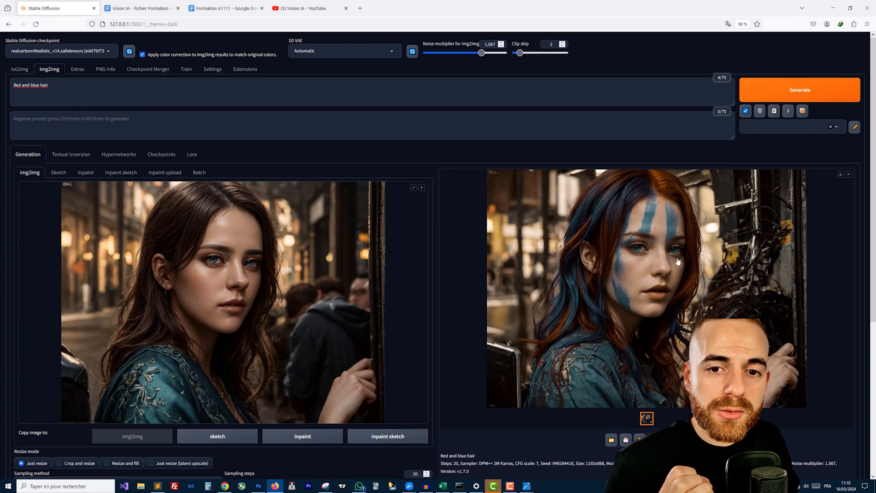
Lower the denoising strength to 0.5 and generate the red and blue hair portrait again
{"action": "scroll", "coordinate": [470, 244], "scroll_direction": "down", "scroll_amount": 5}
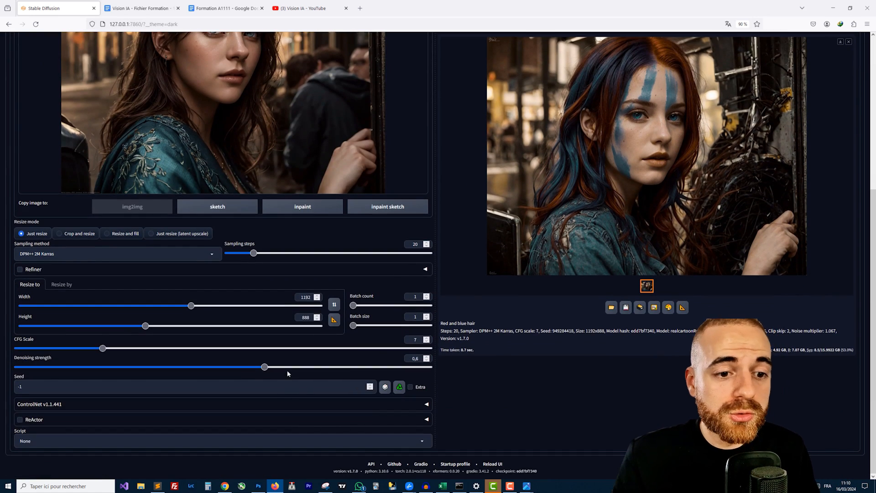
{"action": "left_click_drag", "start_coordinate": [289, 367], "coordinate": [221, 368]}
{"action": "scroll", "coordinate": [319, 361], "scroll_direction": "up", "scroll_amount": 5}
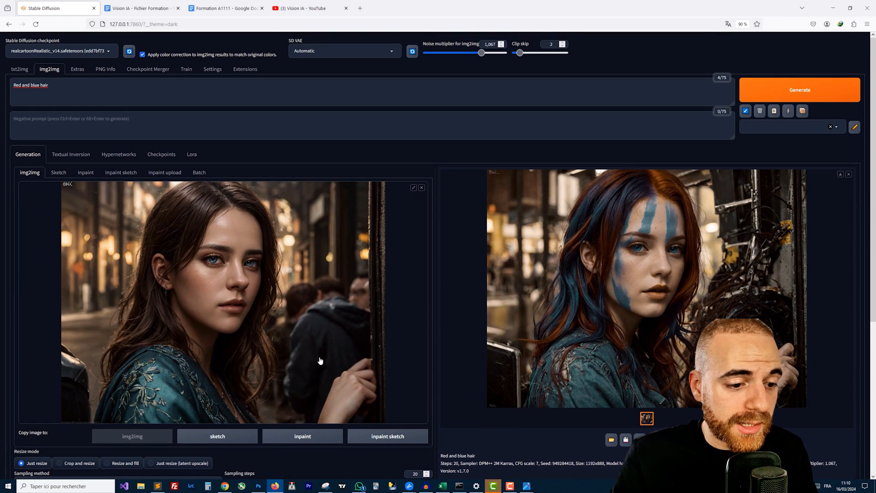
{"action": "left_click", "coordinate": [794, 91]}
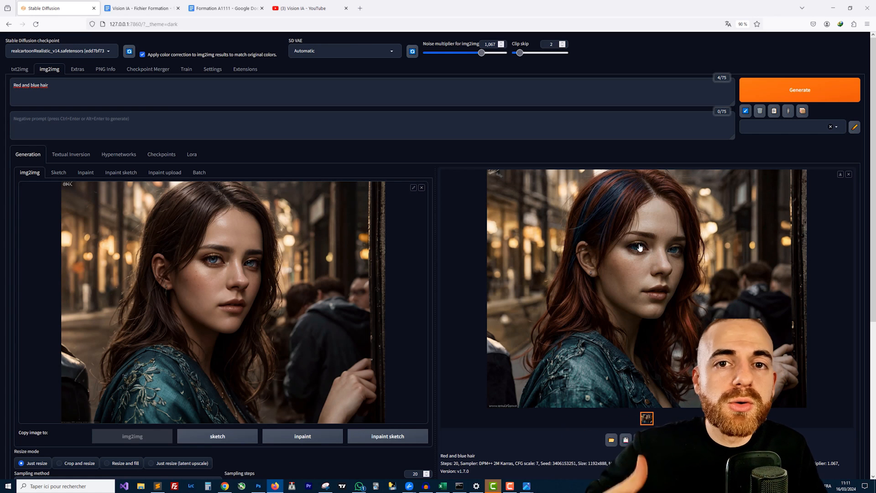
{"action": "scroll", "coordinate": [376, 314], "scroll_direction": "down", "scroll_amount": 5}
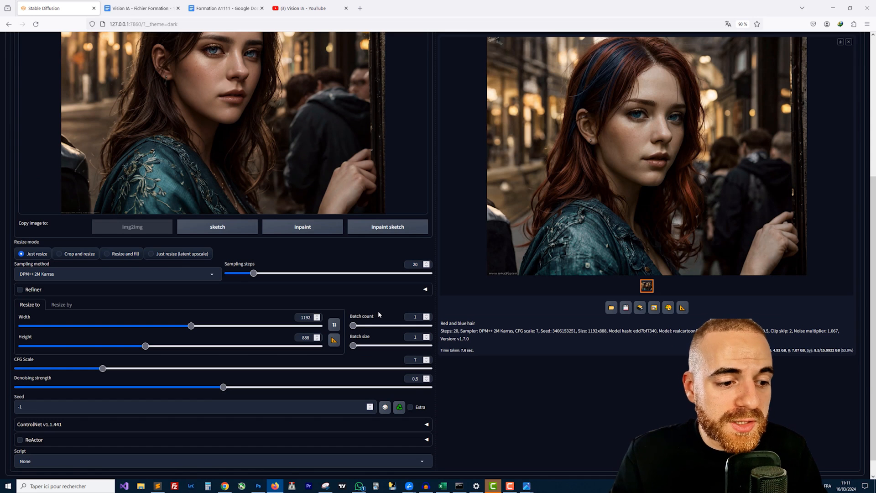
{"action": "scroll", "coordinate": [378, 313], "scroll_direction": "up", "scroll_amount": 2}
{"action": "scroll", "coordinate": [559, 273], "scroll_direction": "up", "scroll_amount": 4}
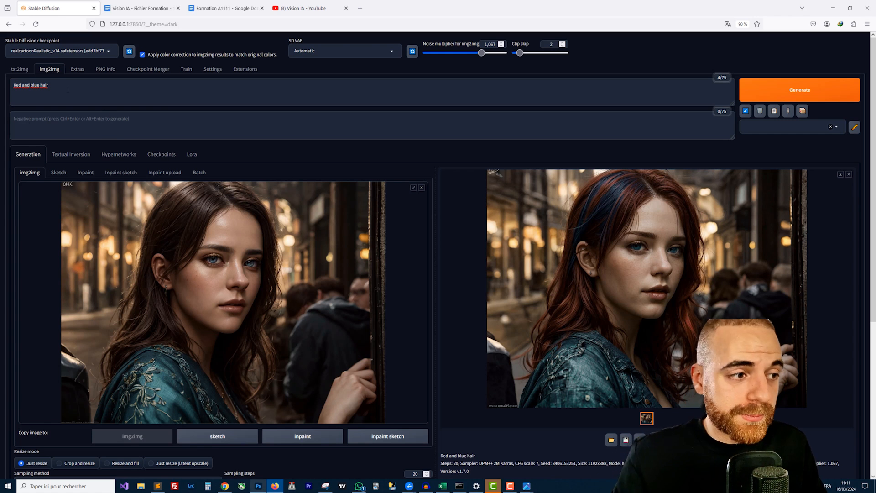
Generate an image in txt2img from the prompt "A CAR" and send it to img2img
{"action": "left_click", "coordinate": [19, 69]}
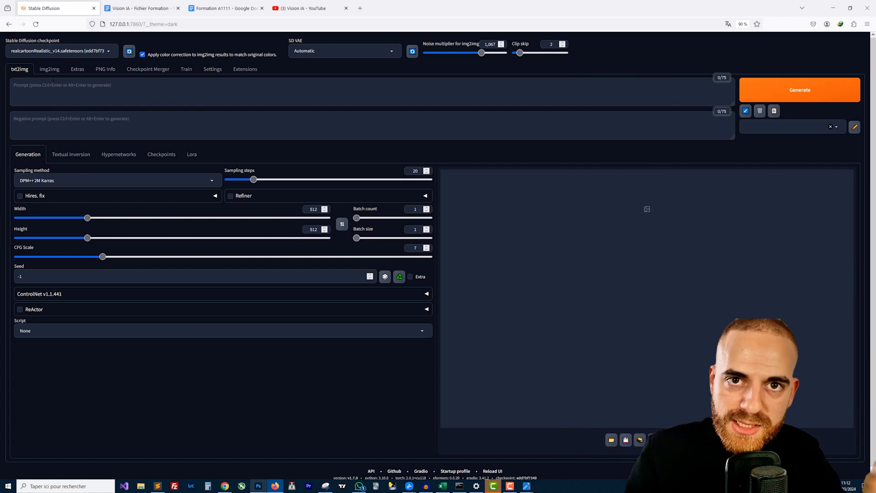
{"action": "left_click", "coordinate": [48, 86]}
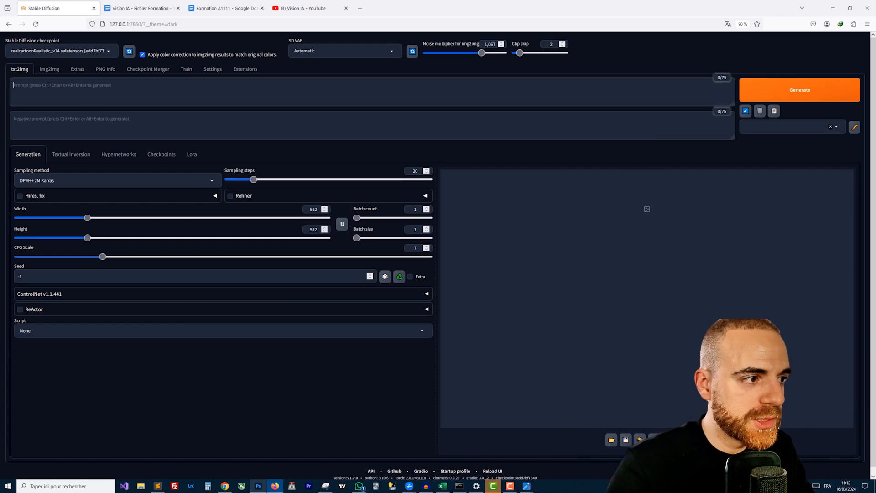
{"action": "type", "text": "A CAR"}
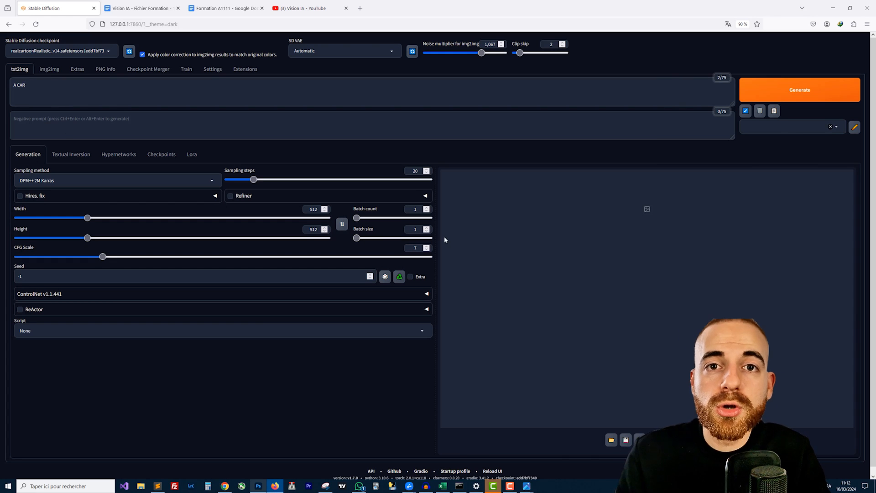
{"action": "key", "text": "ctrl+Return"}
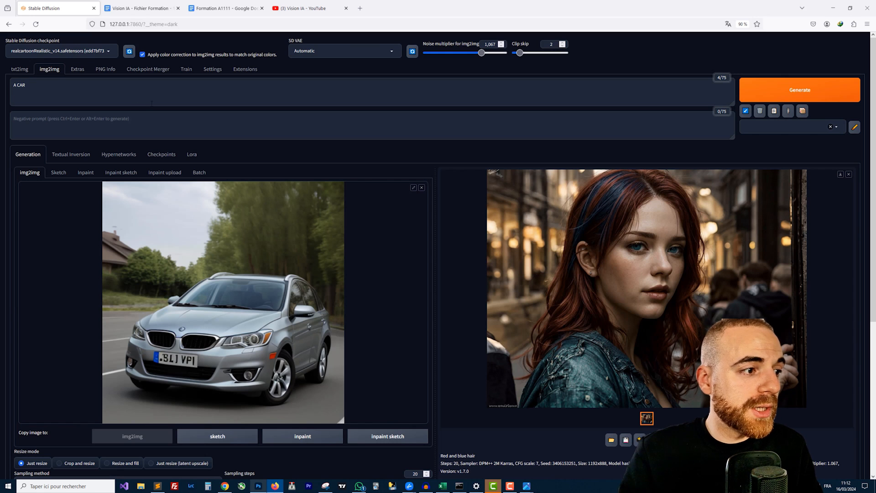
Generate an img2img version of the car resized by a scale of 2 with denoising strength 0.6
{"action": "scroll", "coordinate": [171, 214], "scroll_direction": "down", "scroll_amount": 5}
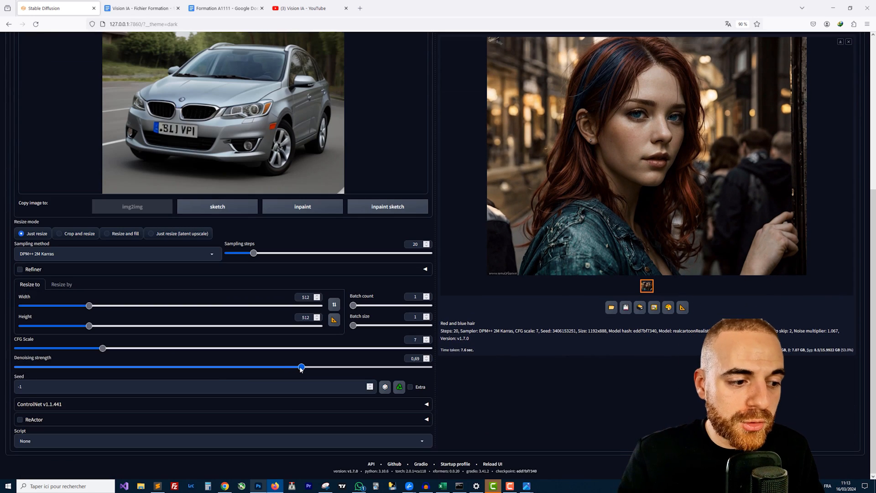
{"action": "left_click_drag", "start_coordinate": [302, 368], "coordinate": [306, 367]}
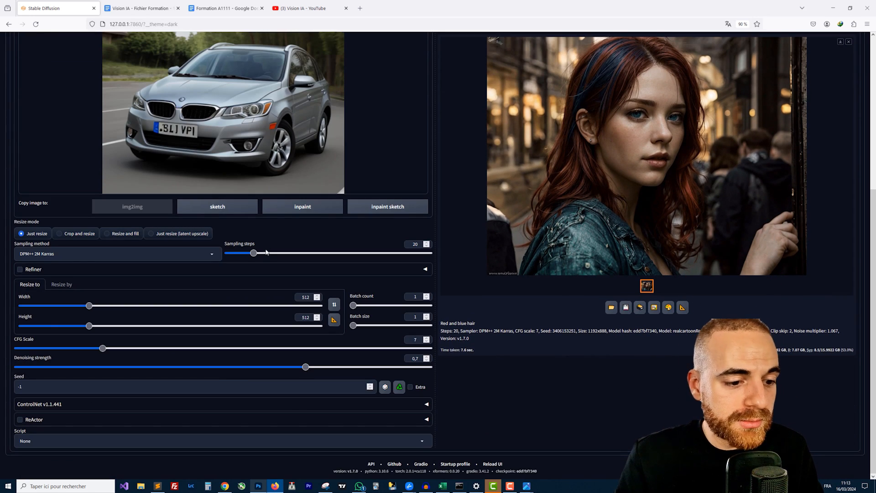
{"action": "left_click", "coordinate": [61, 284]}
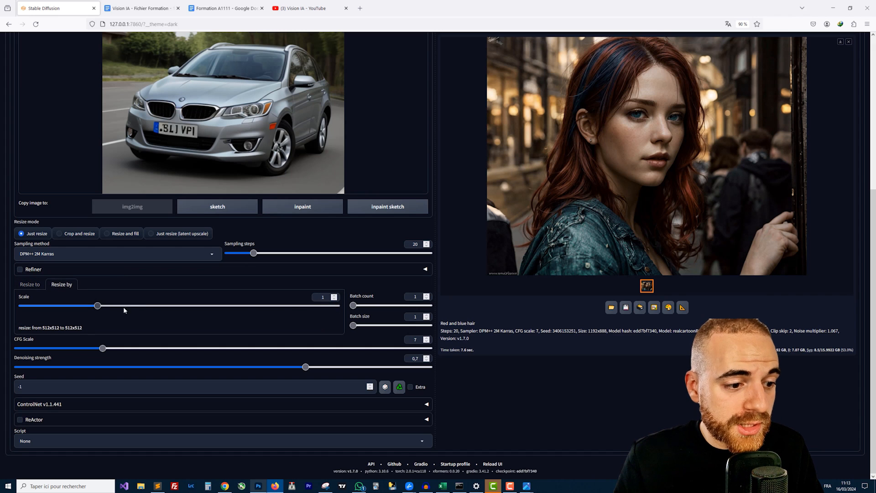
{"action": "left_click_drag", "start_coordinate": [123, 306], "coordinate": [178, 311]}
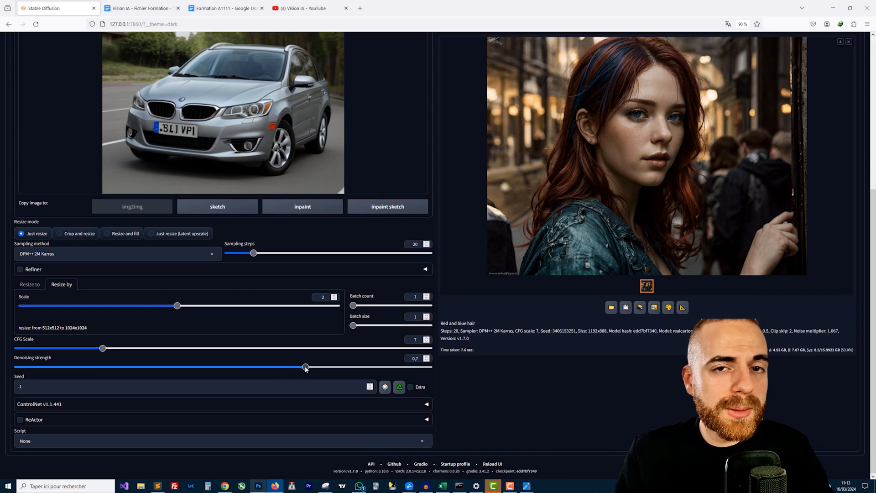
{"action": "left_click_drag", "start_coordinate": [305, 367], "coordinate": [264, 367]}
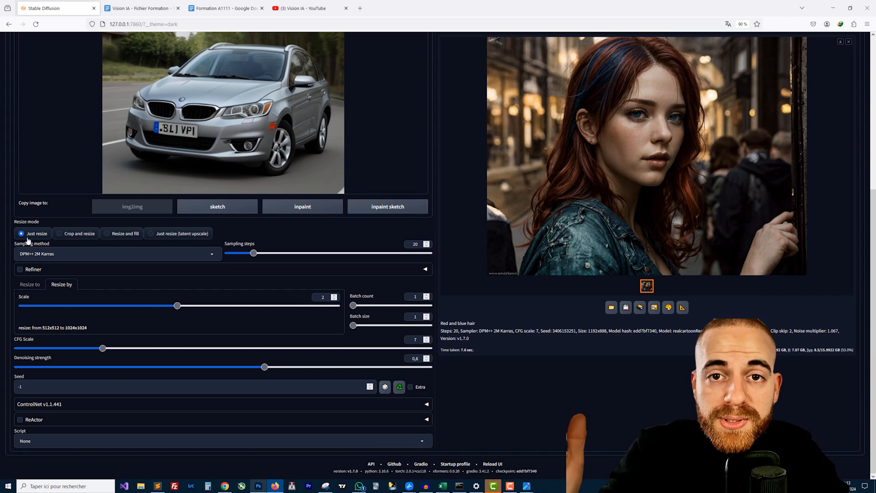
{"action": "scroll", "coordinate": [363, 249], "scroll_direction": "up", "scroll_amount": 5}
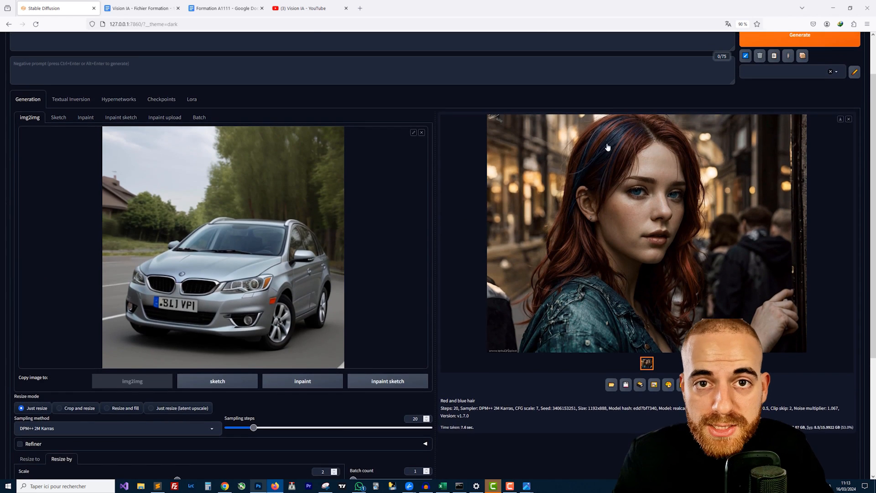
{"action": "left_click", "coordinate": [754, 93]}
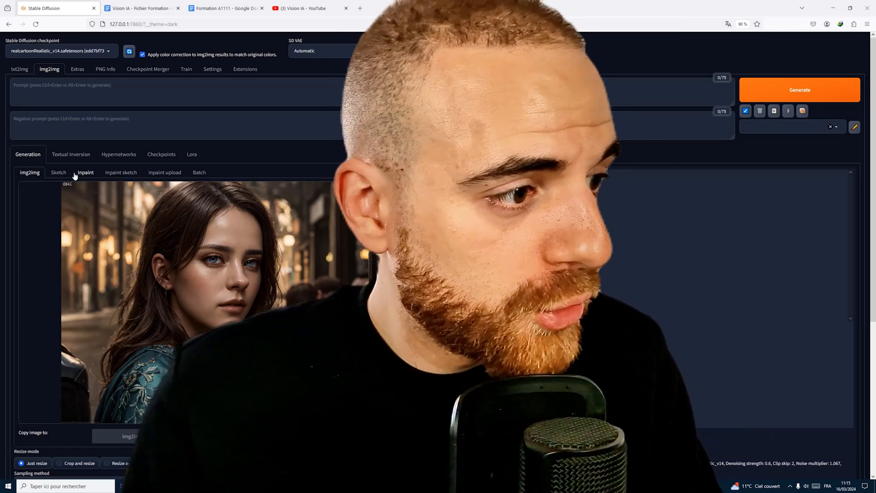
Switch to Inpaint mode and load the woman's portrait 1.1.png as the source image
{"action": "left_click", "coordinate": [76, 173]}
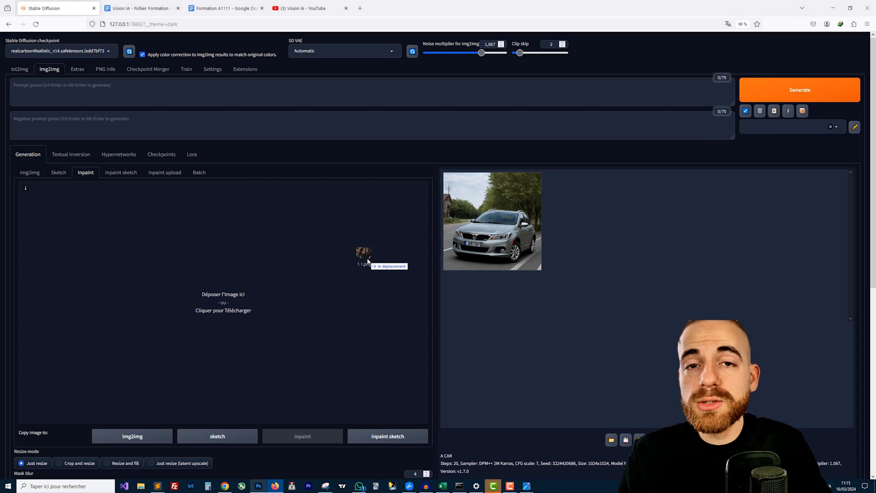
{"action": "left_click_drag", "start_coordinate": [361, 253], "coordinate": [246, 261]}
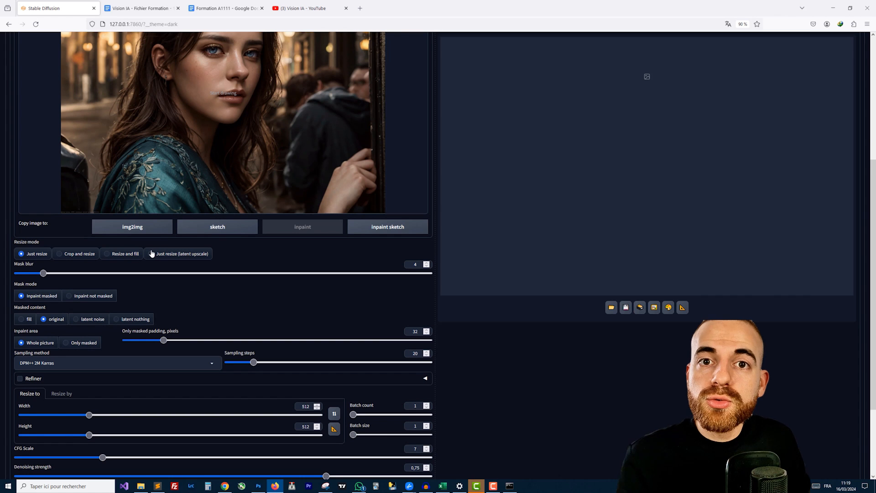
Enlarge the inpaint brush and paint a mask over the hair around the woman's forehead
{"action": "scroll", "coordinate": [151, 253], "scroll_direction": "up", "scroll_amount": 3}
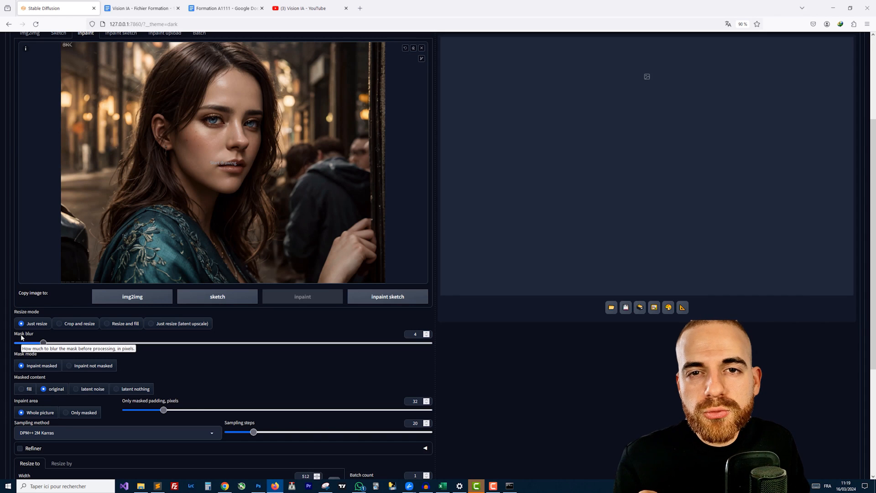
{"action": "scroll", "coordinate": [397, 235], "scroll_direction": "up", "scroll_amount": 3}
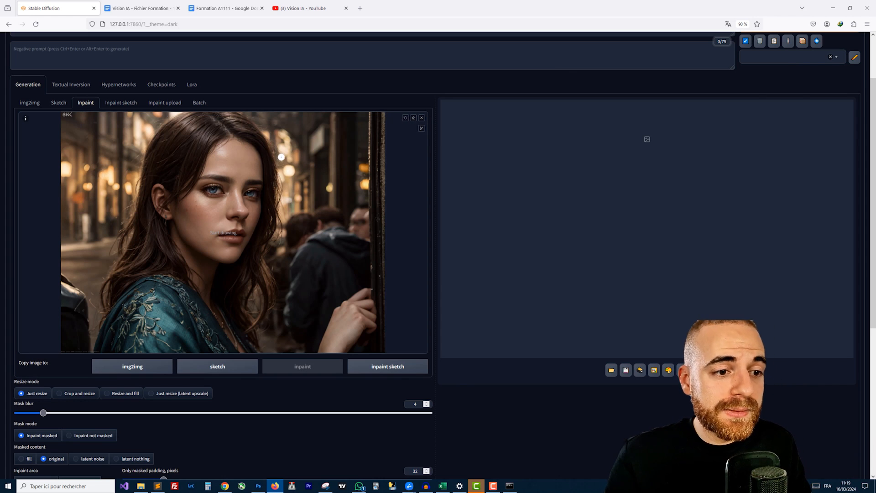
{"action": "left_click", "coordinate": [421, 128]}
{"action": "left_click_drag", "start_coordinate": [365, 129], "coordinate": [390, 132]}
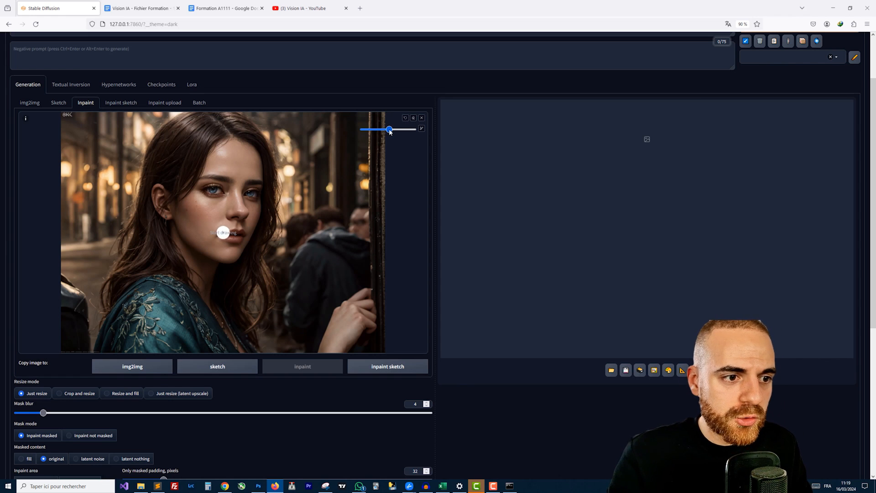
{"action": "mouse_move", "coordinate": [218, 137]}
{"action": "left_mouse_down"}
{"action": "mouse_move", "coordinate": [177, 193]}
{"action": "mouse_move", "coordinate": [211, 141]}
{"action": "mouse_move", "coordinate": [240, 132]}
{"action": "mouse_move", "coordinate": [265, 146]}
{"action": "mouse_move", "coordinate": [230, 131]}
{"action": "mouse_move", "coordinate": [190, 137]}
{"action": "mouse_move", "coordinate": [221, 135]}
{"action": "mouse_move", "coordinate": [181, 180]}
{"action": "mouse_move", "coordinate": [191, 139]}
{"action": "mouse_move", "coordinate": [166, 165]}
{"action": "mouse_move", "coordinate": [178, 151]}
{"action": "left_mouse_up"}
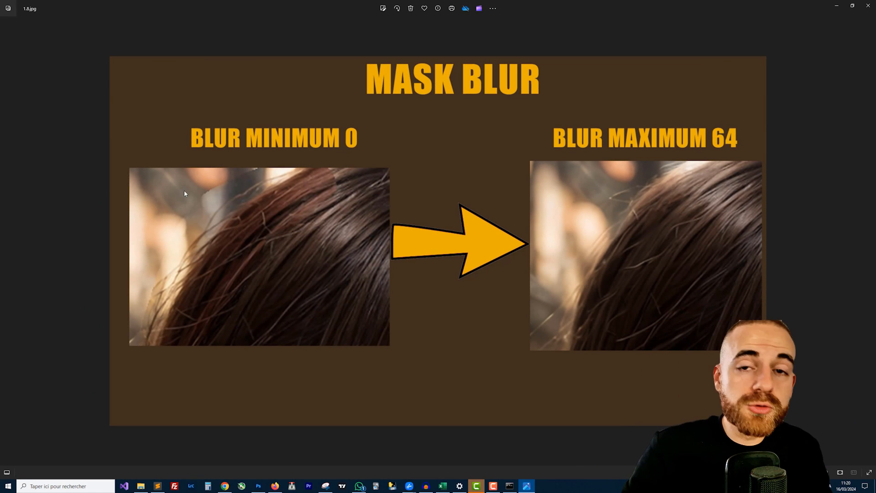
Examine the comparison of mask blur 0 and 64, close it, and review the mask mode and masked content options
{"action": "scroll", "coordinate": [186, 194], "scroll_direction": "up", "scroll_amount": 3}
{"action": "scroll", "coordinate": [187, 194], "scroll_direction": "down", "scroll_amount": 3}
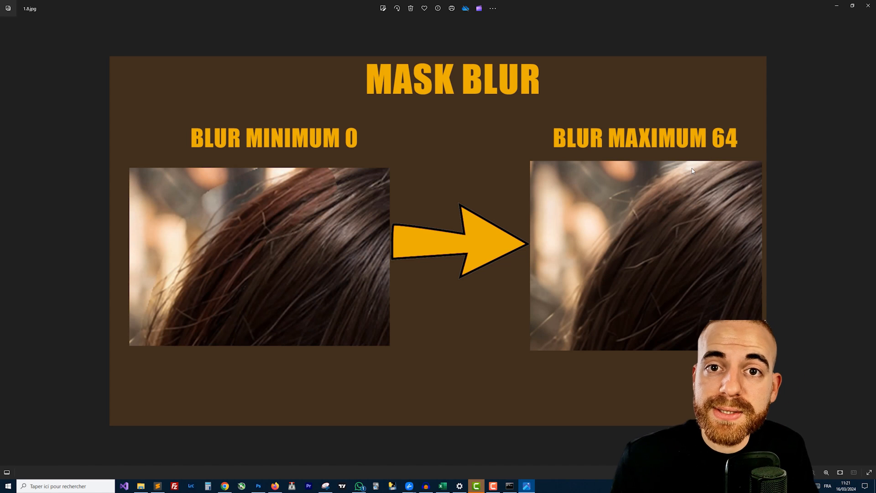
{"action": "left_click", "coordinate": [871, 5]}
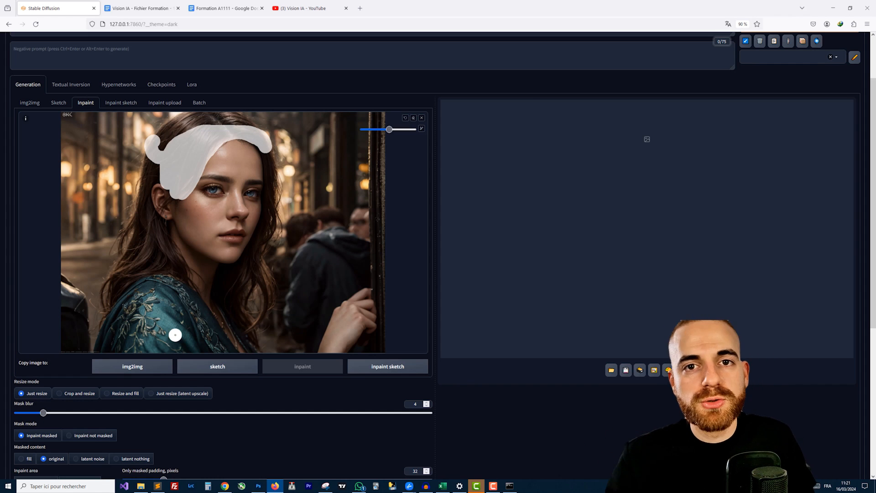
{"action": "scroll", "coordinate": [31, 368], "scroll_direction": "down", "scroll_amount": 3}
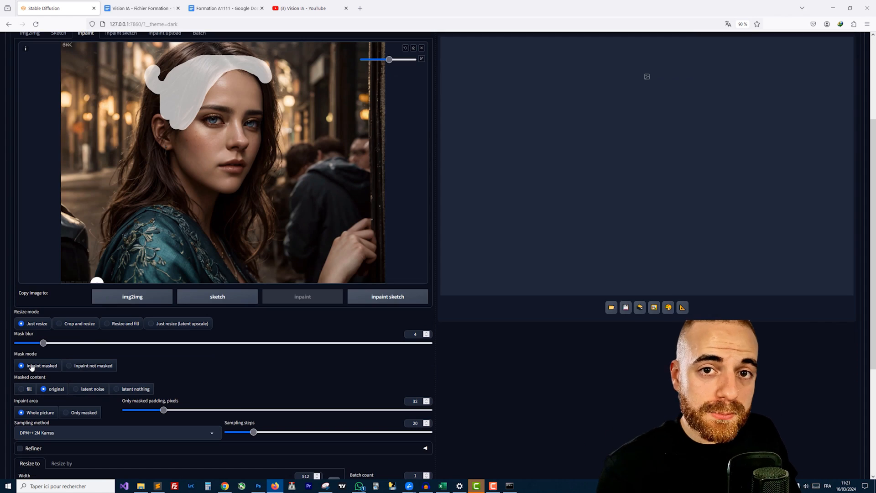
{"action": "scroll", "coordinate": [35, 406], "scroll_direction": "up", "scroll_amount": 2}
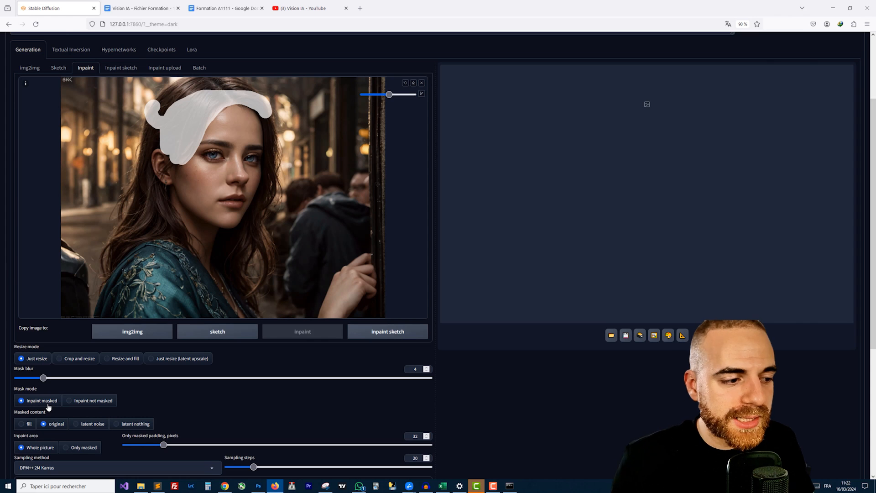
{"action": "scroll", "coordinate": [48, 405], "scroll_direction": "down", "scroll_amount": 3}
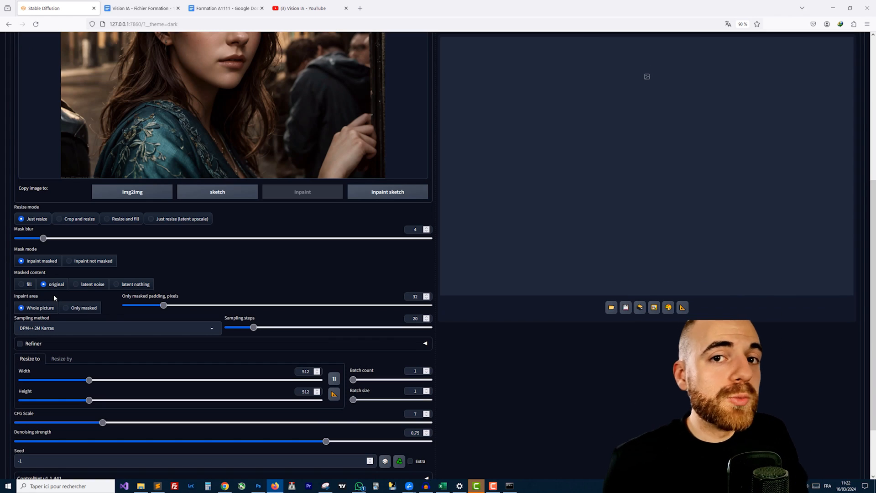
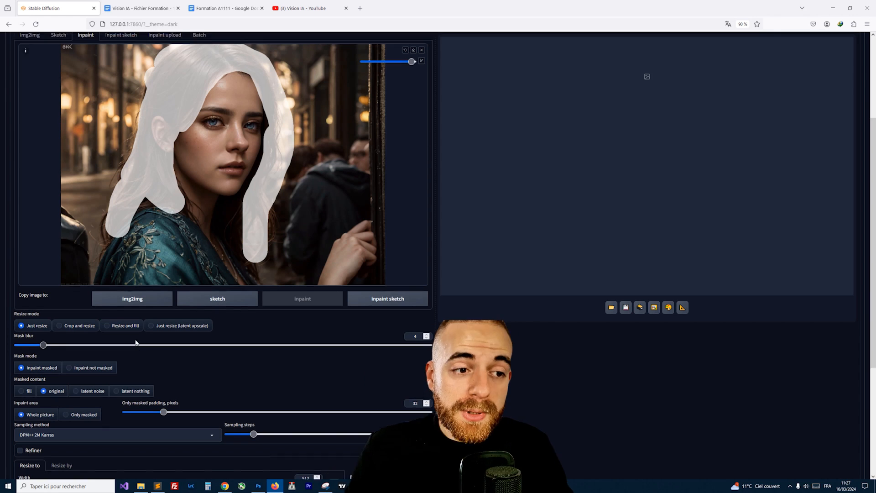
Clear the hair mask and mask both of the woman's eyes instead
{"action": "scroll", "coordinate": [125, 342], "scroll_direction": "up", "scroll_amount": 3}
{"action": "left_click", "coordinate": [414, 115]}
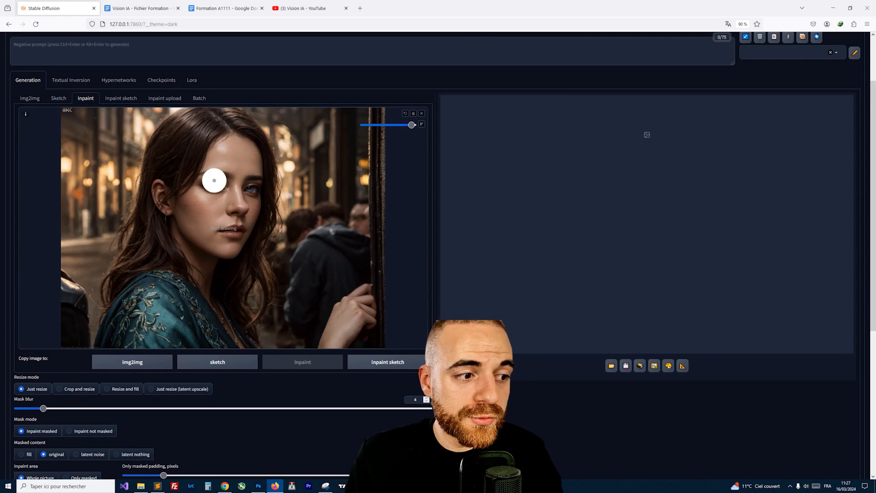
{"action": "left_click", "coordinate": [214, 189]}
{"action": "left_click", "coordinate": [253, 190]}
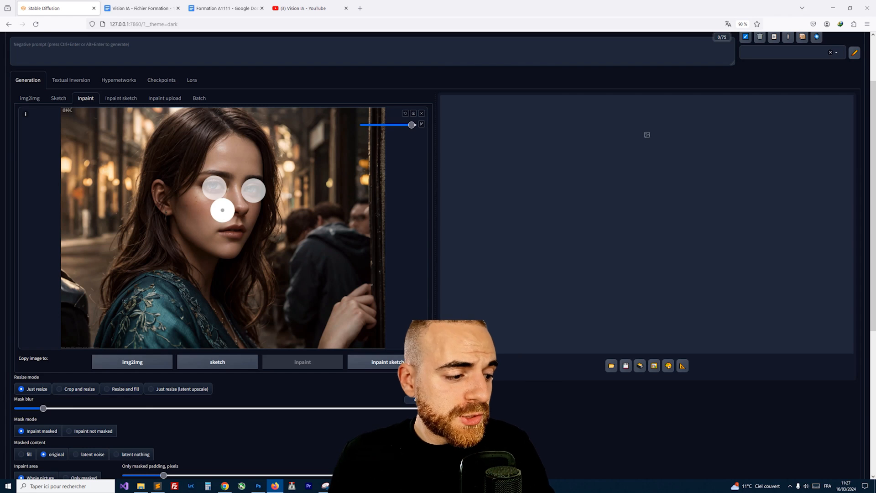
Try larger only-masked padding values, close the padding comparison image, and set the padding back to 32 pixels
{"action": "scroll", "coordinate": [28, 450], "scroll_direction": "down", "scroll_amount": 1}
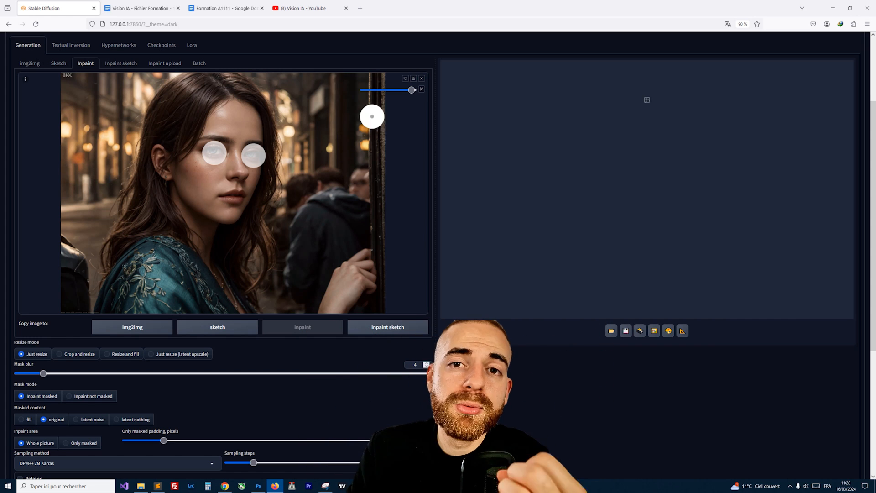
{"action": "scroll", "coordinate": [89, 381], "scroll_direction": "down", "scroll_amount": 3}
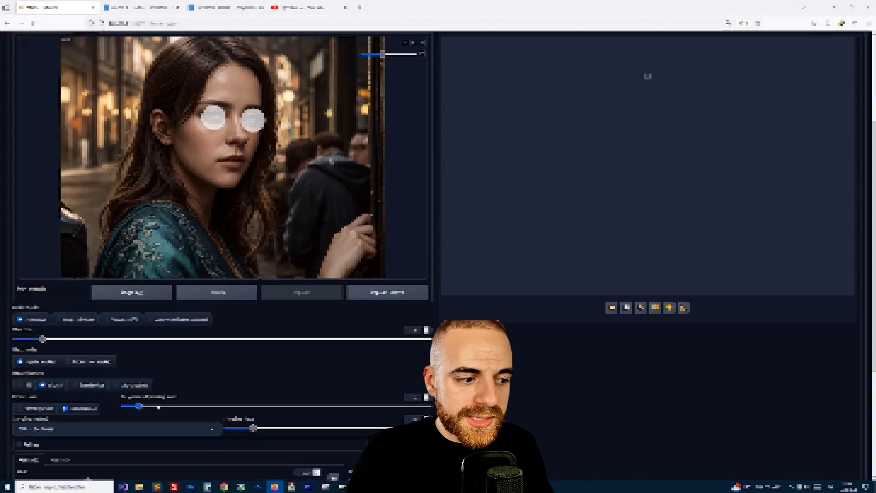
{"action": "left_click_drag", "start_coordinate": [158, 407], "coordinate": [197, 406]}
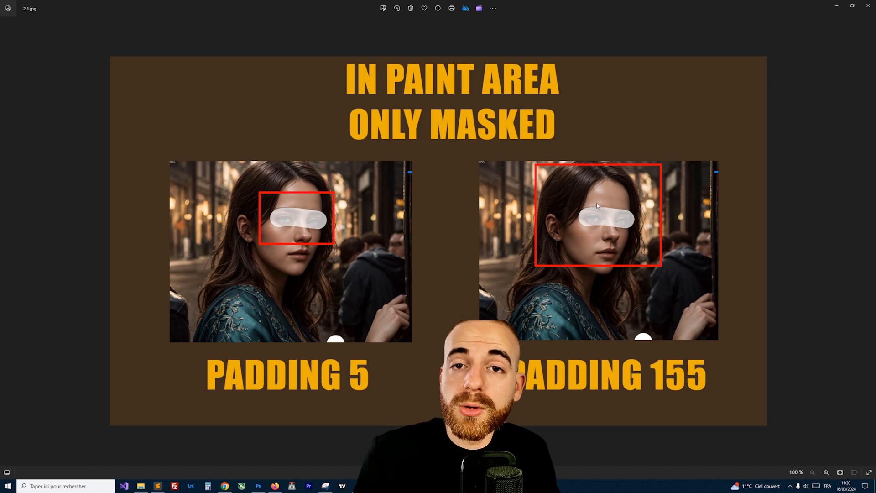
{"action": "left_click", "coordinate": [867, 6]}
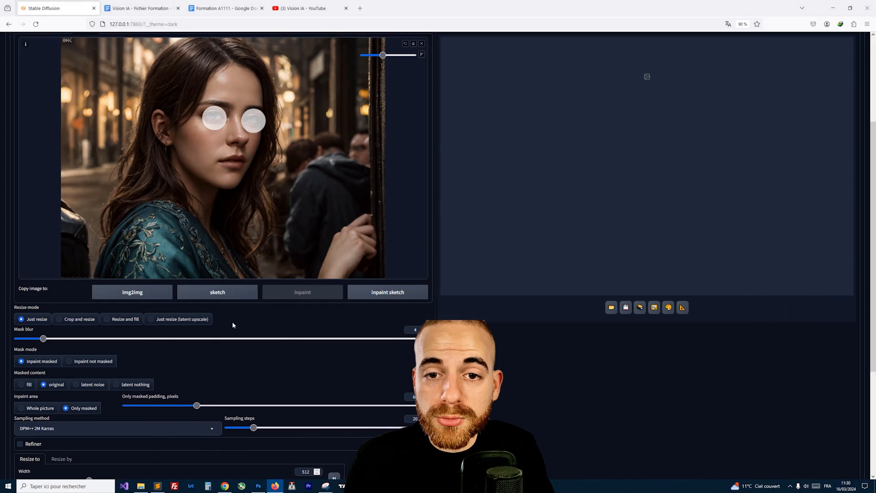
{"action": "left_click_drag", "start_coordinate": [197, 405], "coordinate": [168, 405]}
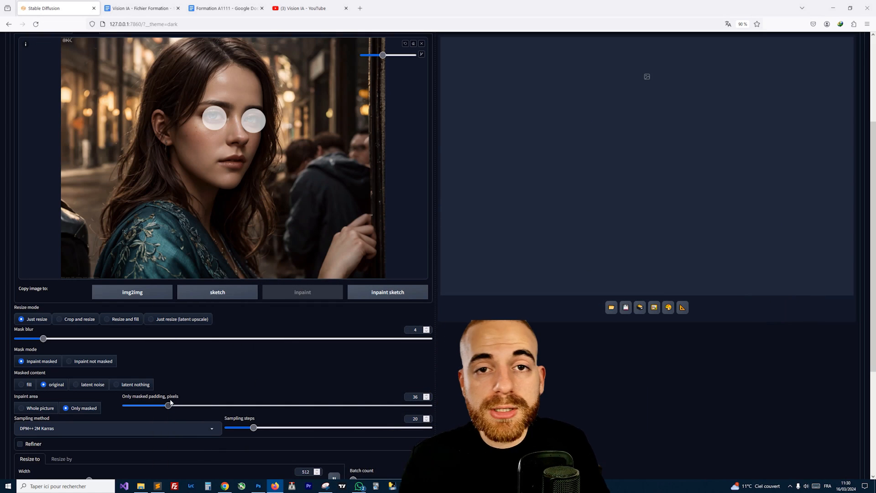
{"action": "key", "text": "Left"}
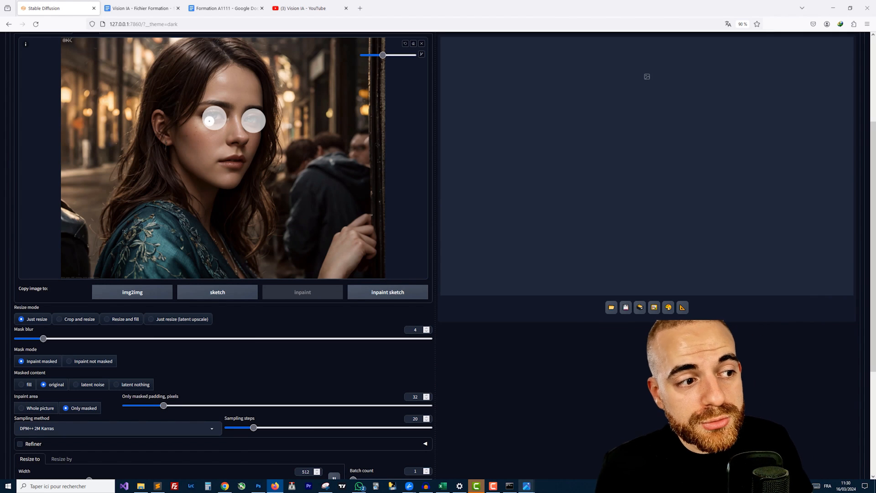
{"action": "mouse_move", "coordinate": [163, 405]}
{"action": "left_mouse_down"}
{"action": "mouse_move", "coordinate": [206, 405]}
{"action": "mouse_move", "coordinate": [178, 409]}
{"action": "left_mouse_up"}
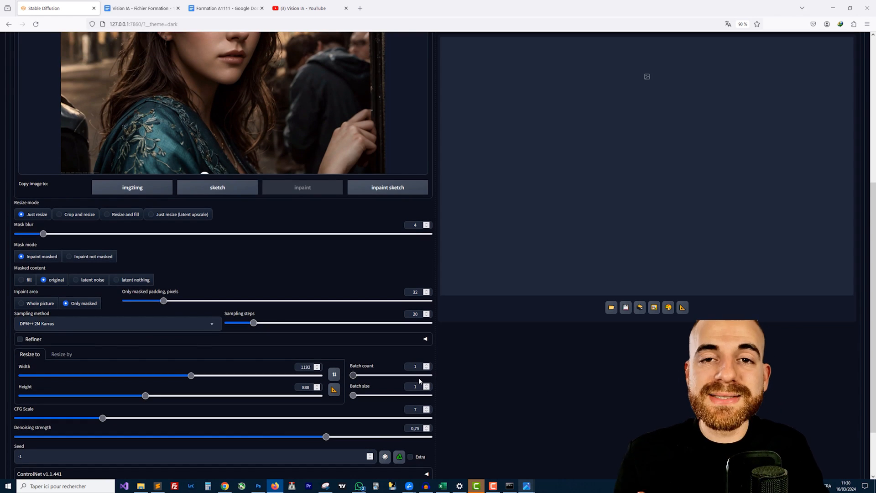
Clear the eye mask, enlarge the brush and paint a mask over all of the woman's hair
{"action": "scroll", "coordinate": [425, 377], "scroll_direction": "up", "scroll_amount": 5}
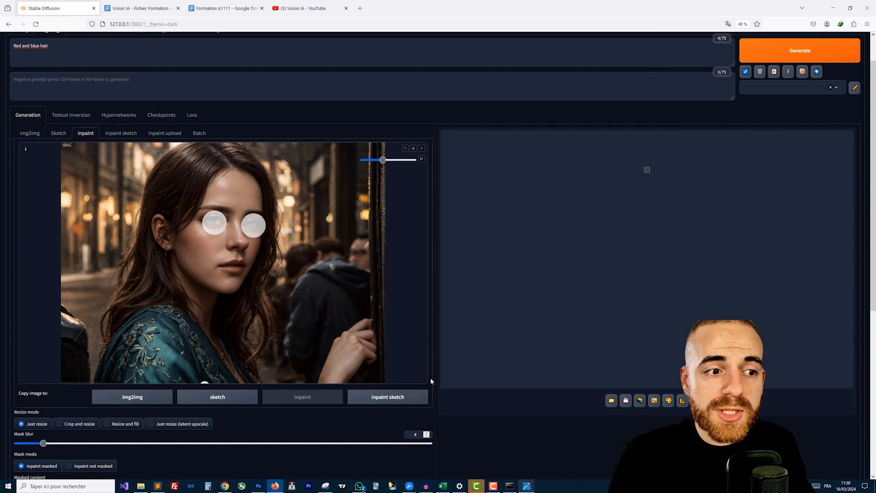
{"action": "left_click", "coordinate": [415, 149]}
{"action": "left_click", "coordinate": [407, 161]}
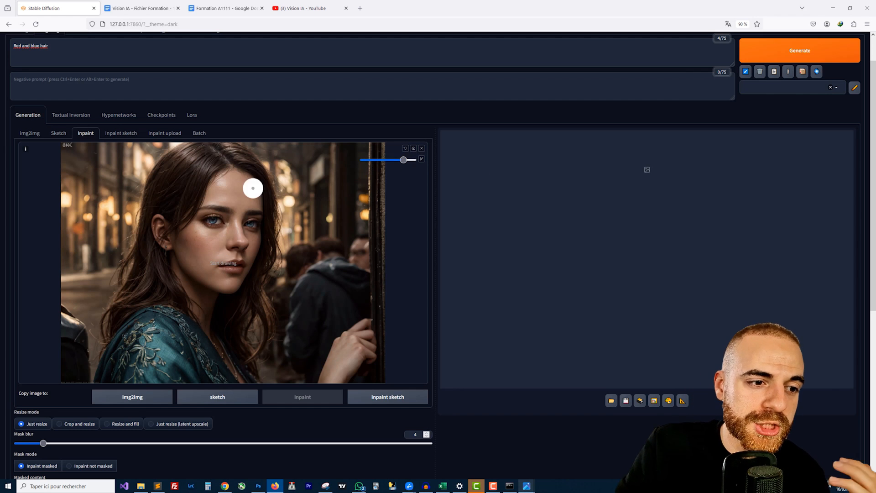
{"action": "mouse_move", "coordinate": [242, 162]}
{"action": "left_mouse_down"}
{"action": "mouse_move", "coordinate": [116, 321]}
{"action": "mouse_move", "coordinate": [147, 212]}
{"action": "mouse_move", "coordinate": [175, 168]}
{"action": "mouse_move", "coordinate": [215, 149]}
{"action": "mouse_move", "coordinate": [191, 150]}
{"action": "left_mouse_up"}
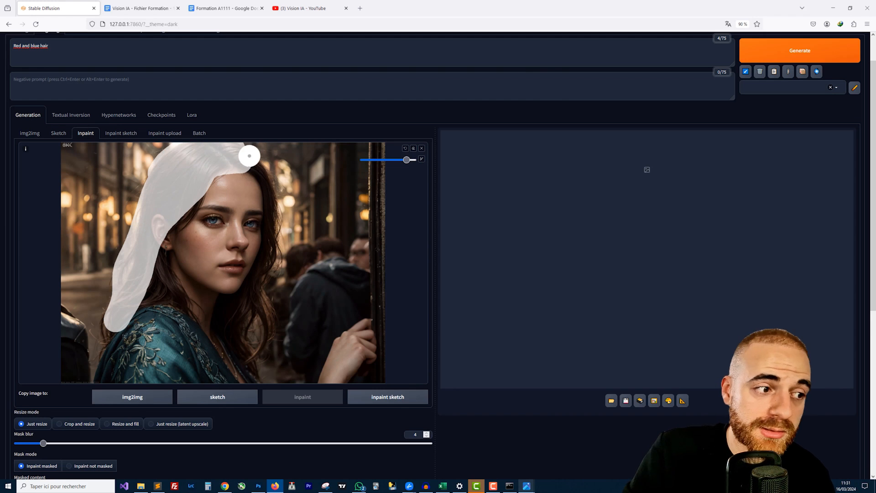
{"action": "mouse_move", "coordinate": [255, 168]}
{"action": "left_mouse_down"}
{"action": "mouse_move", "coordinate": [274, 252]}
{"action": "mouse_move", "coordinate": [276, 229]}
{"action": "mouse_move", "coordinate": [263, 284]}
{"action": "mouse_move", "coordinate": [271, 271]}
{"action": "mouse_move", "coordinate": [267, 334]}
{"action": "mouse_move", "coordinate": [253, 355]}
{"action": "mouse_move", "coordinate": [246, 329]}
{"action": "left_mouse_up"}
{"action": "mouse_move", "coordinate": [163, 296]}
{"action": "left_mouse_down"}
{"action": "mouse_move", "coordinate": [154, 263]}
{"action": "mouse_move", "coordinate": [197, 189]}
{"action": "mouse_move", "coordinate": [182, 283]}
{"action": "mouse_move", "coordinate": [164, 300]}
{"action": "mouse_move", "coordinate": [144, 299]}
{"action": "mouse_move", "coordinate": [166, 277]}
{"action": "mouse_move", "coordinate": [178, 303]}
{"action": "mouse_move", "coordinate": [124, 299]}
{"action": "mouse_move", "coordinate": [106, 338]}
{"action": "left_mouse_up"}
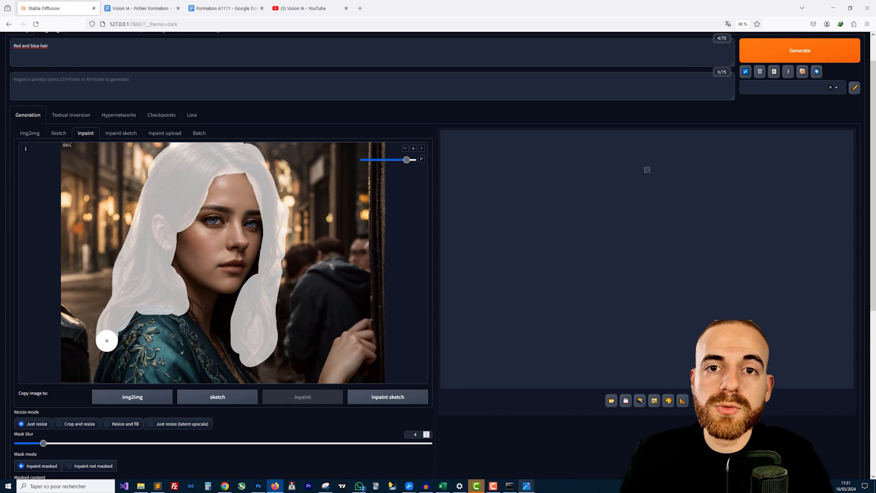
Generate an inpainted portrait with the prompt "Green hair", inpaint area Whole picture and denoising strength 0.7
{"action": "scroll", "coordinate": [183, 137], "scroll_direction": "up", "scroll_amount": 2}
{"action": "triple_click", "coordinate": [118, 99]}
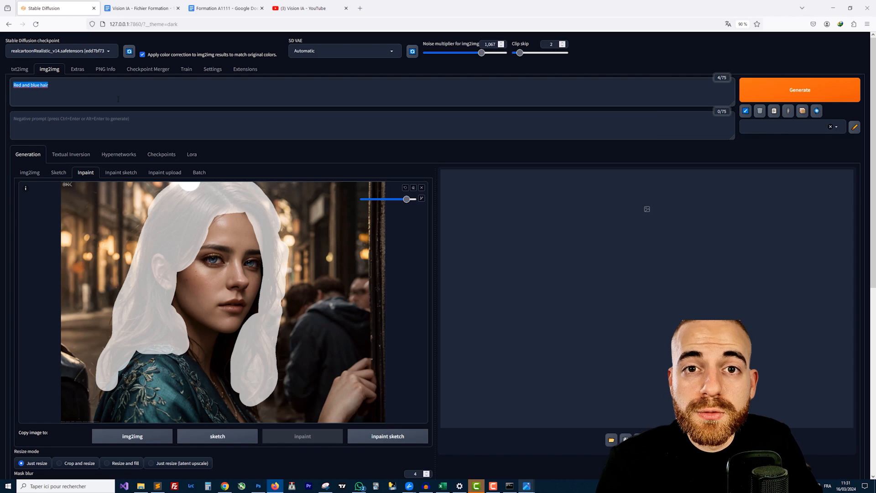
{"action": "scroll", "coordinate": [57, 292], "scroll_direction": "down", "scroll_amount": 5}
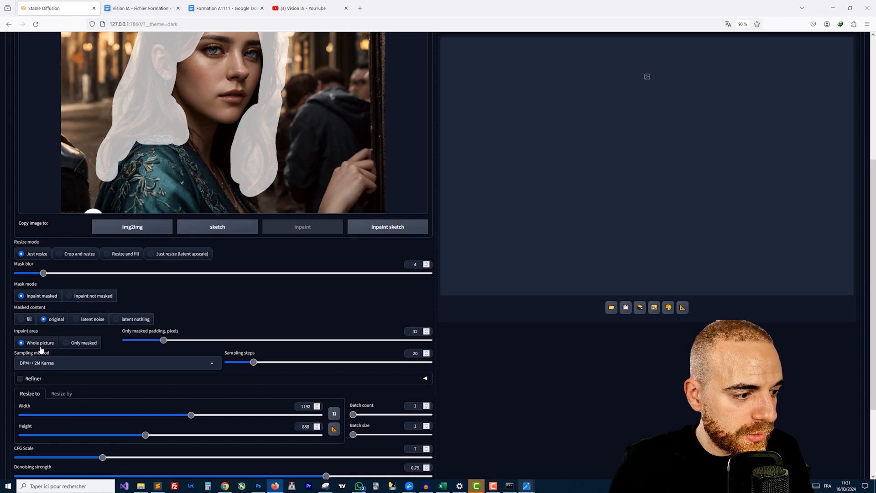
{"action": "scroll", "coordinate": [40, 349], "scroll_direction": "up", "scroll_amount": 3}
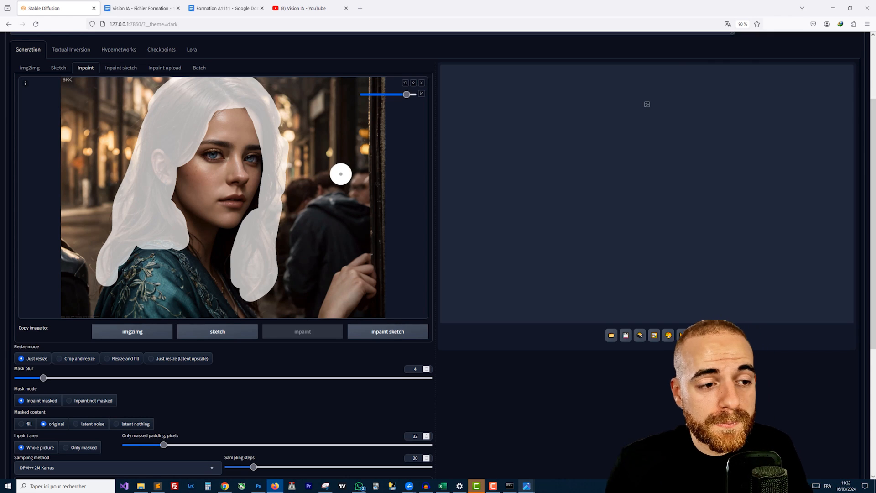
{"action": "scroll", "coordinate": [429, 274], "scroll_direction": "down", "scroll_amount": 2}
{"action": "scroll", "coordinate": [415, 278], "scroll_direction": "down", "scroll_amount": 4}
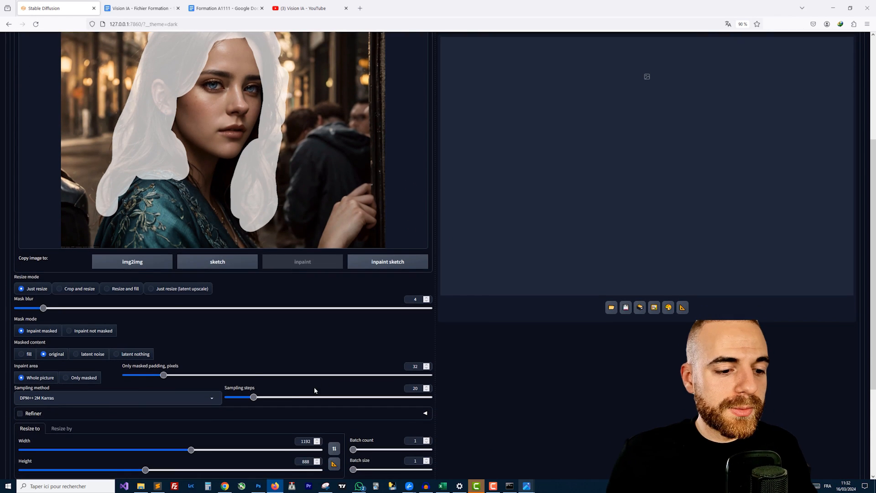
{"action": "scroll", "coordinate": [766, 144], "scroll_direction": "up", "scroll_amount": 8}
{"action": "left_click", "coordinate": [800, 90]}
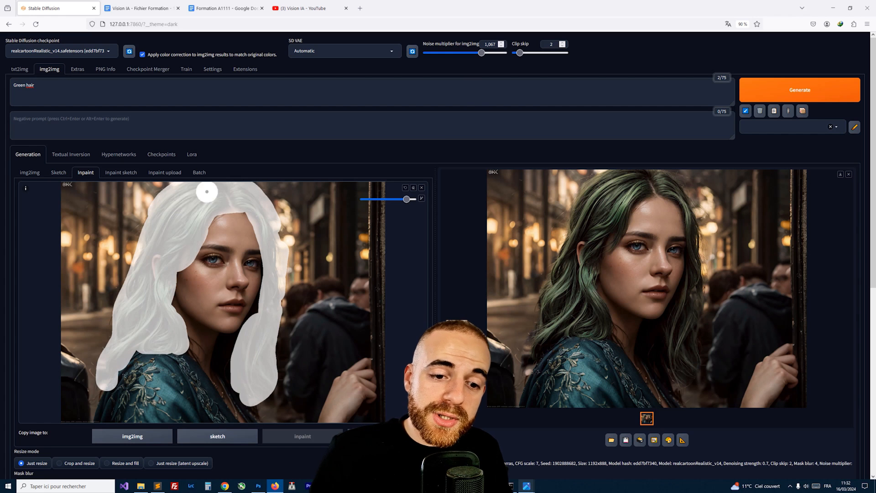
Clear the hair mask, reduce the brush size and mask both eyes on the green-haired portrait
{"action": "left_click", "coordinate": [414, 188]}
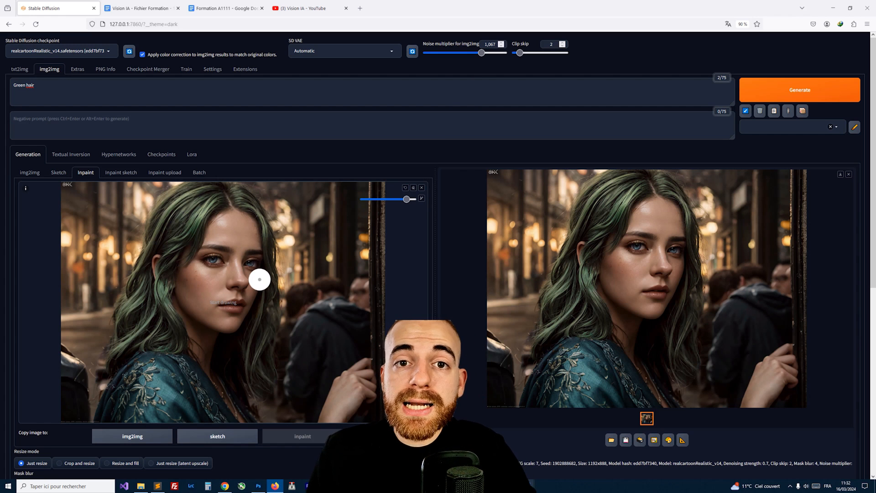
{"action": "left_click", "coordinate": [398, 200]}
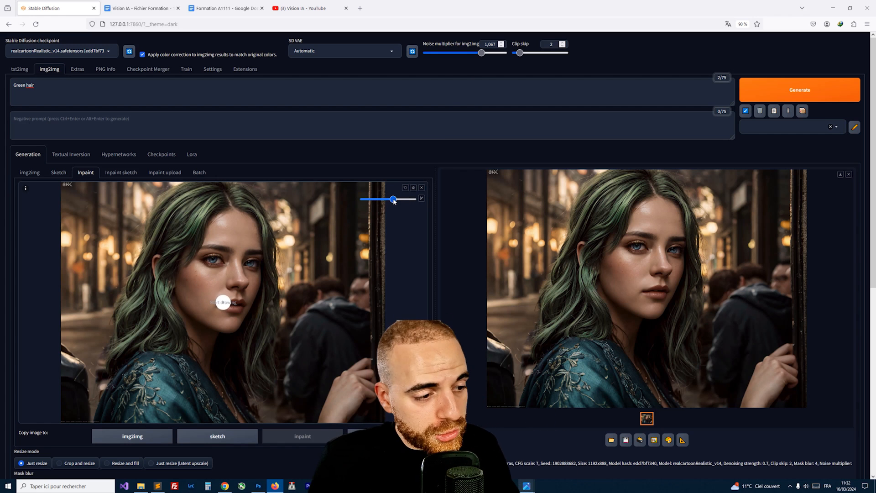
{"action": "left_click", "coordinate": [212, 259]}
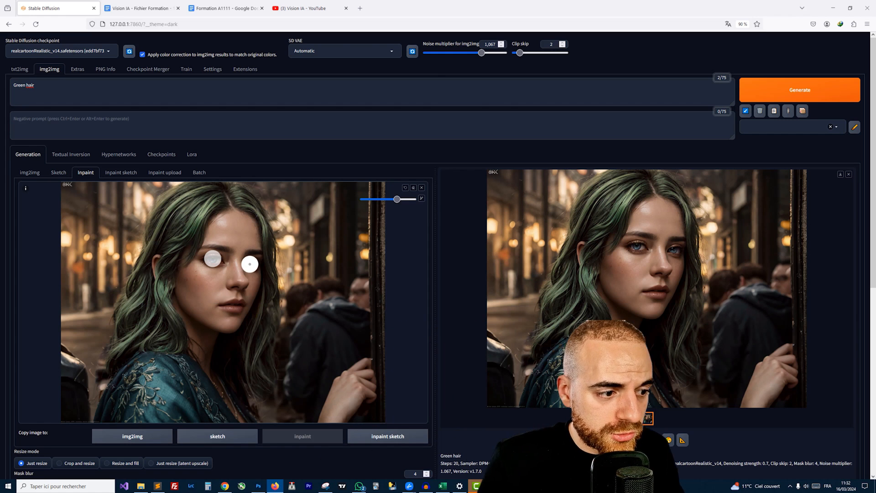
Set the inpaint area to Only masked and generate the masked eyes with the prompt "Bright green eyes"
{"action": "scroll", "coordinate": [260, 319], "scroll_direction": "down", "scroll_amount": 5}
{"action": "scroll", "coordinate": [144, 259], "scroll_direction": "up", "scroll_amount": 1}
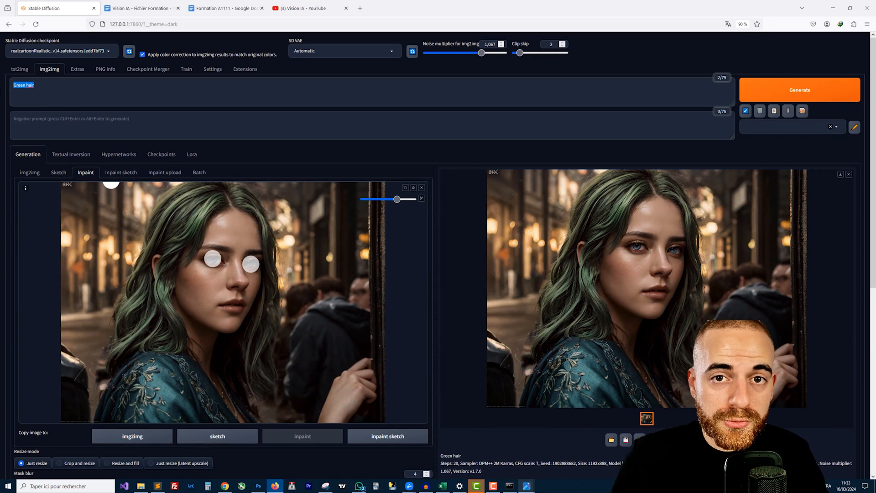
{"action": "scroll", "coordinate": [371, 165], "scroll_direction": "down", "scroll_amount": 5}
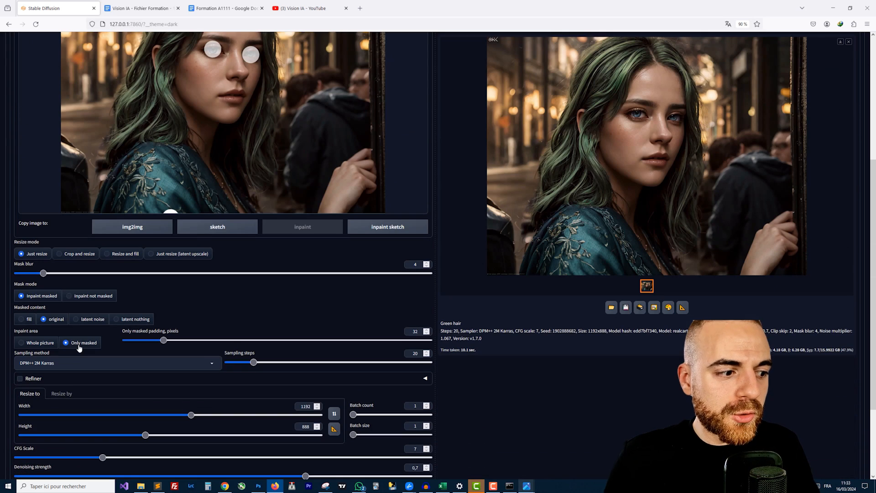
{"action": "scroll", "coordinate": [210, 118], "scroll_direction": "up", "scroll_amount": 3}
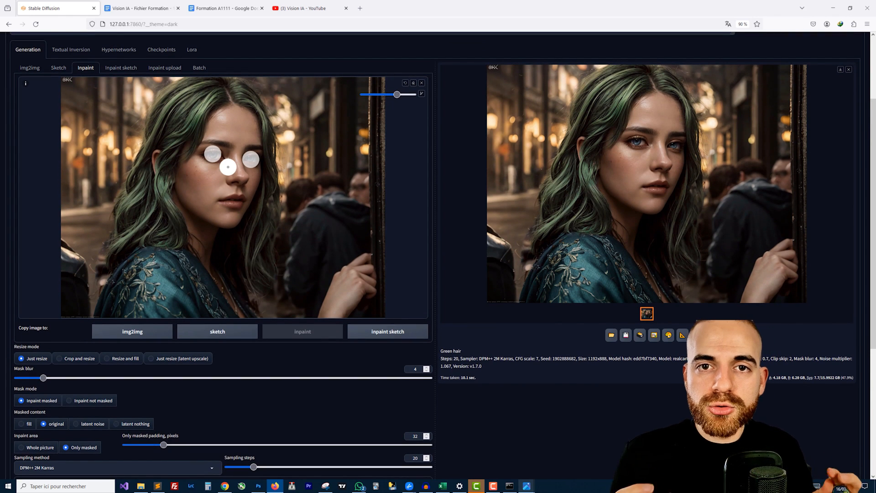
{"action": "scroll", "coordinate": [148, 410], "scroll_direction": "down", "scroll_amount": 1}
{"action": "scroll", "coordinate": [145, 413], "scroll_direction": "down", "scroll_amount": 4}
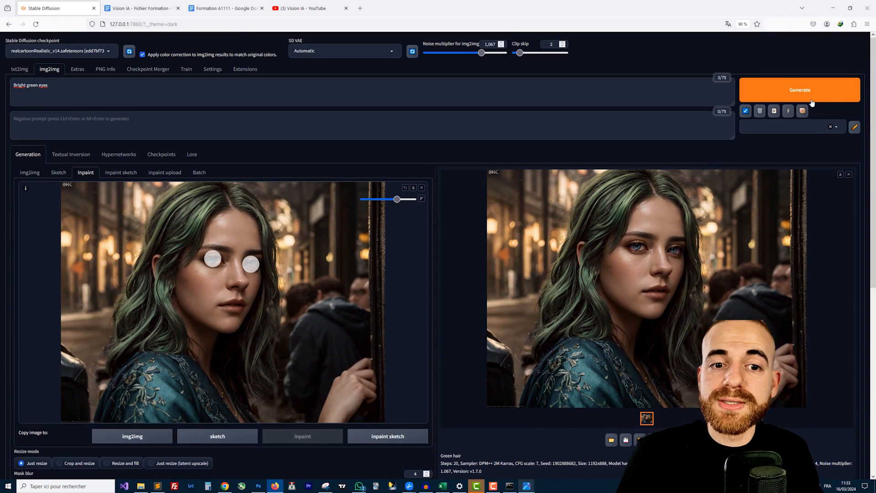
{"action": "left_click", "coordinate": [801, 89]}
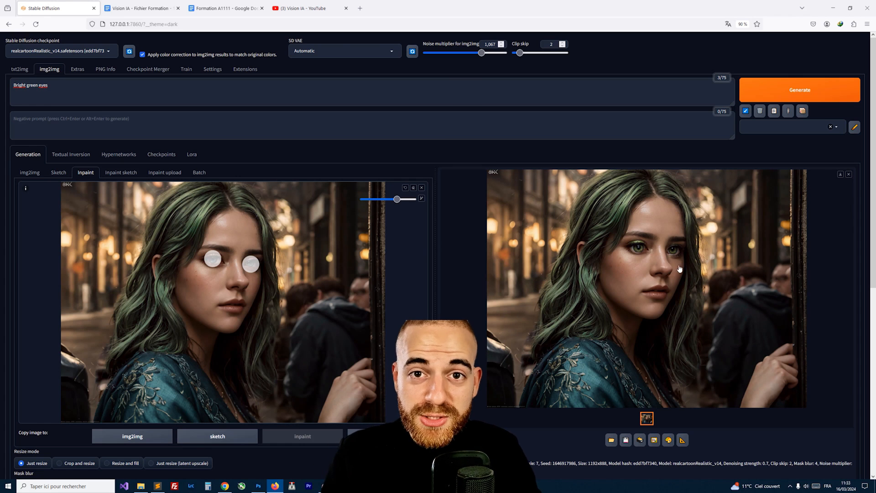
Lower the denoising strength to 0.62 and regenerate the green eyes
{"action": "scroll", "coordinate": [319, 389], "scroll_direction": "down", "scroll_amount": 5}
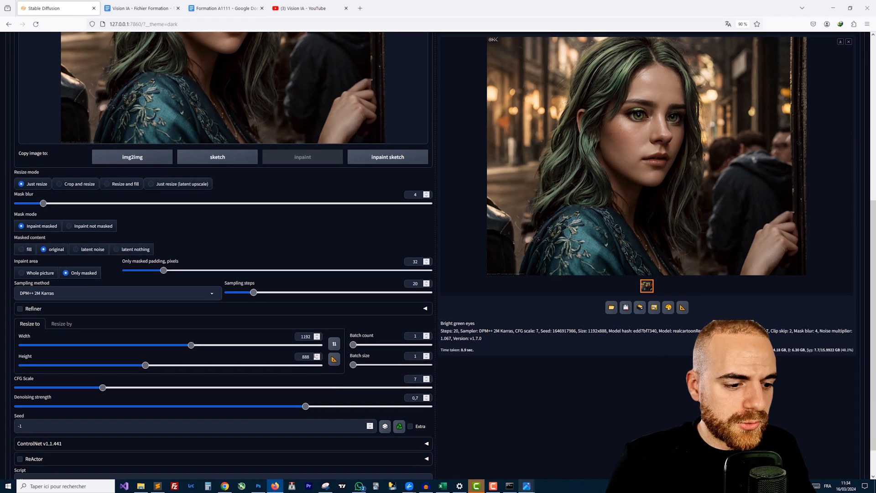
{"action": "left_click_drag", "start_coordinate": [303, 405], "coordinate": [276, 413]}
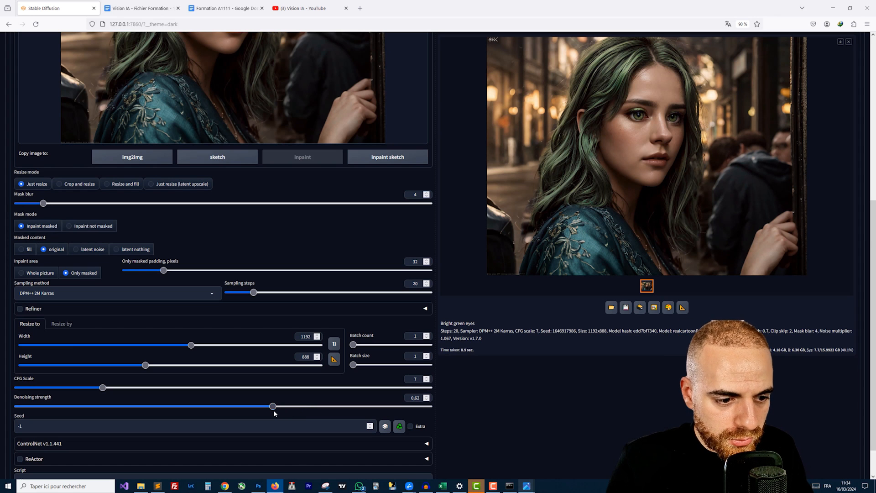
{"action": "scroll", "coordinate": [549, 414], "scroll_direction": "up", "scroll_amount": 5}
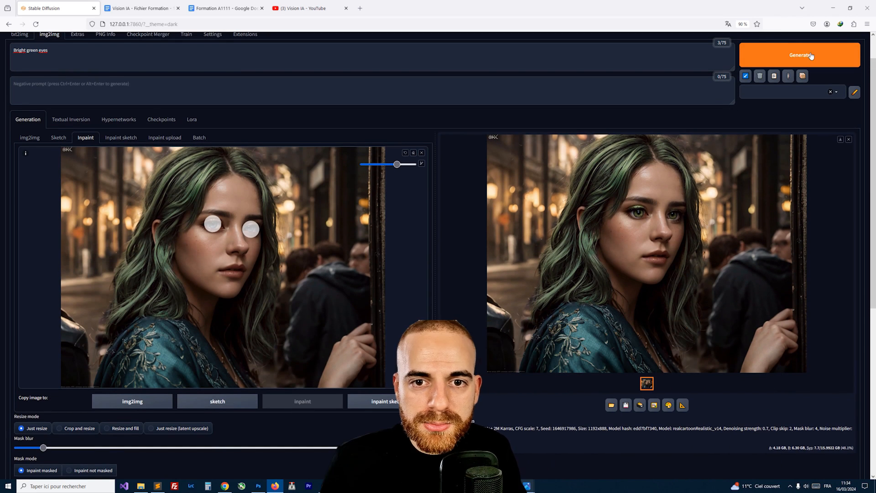
{"action": "left_click", "coordinate": [810, 56]}
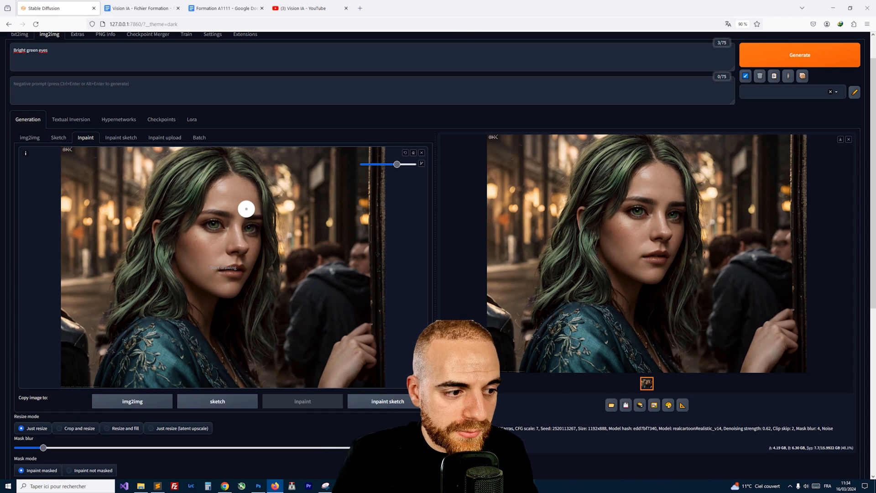
Mask the woman's mouth and generate it with the prompt "Red lipstick mouth", 30 sampling steps and denoising strength 0.7
{"action": "scroll", "coordinate": [274, 237], "scroll_direction": "up", "scroll_amount": 2}
{"action": "key", "text": "ctrl+a"}
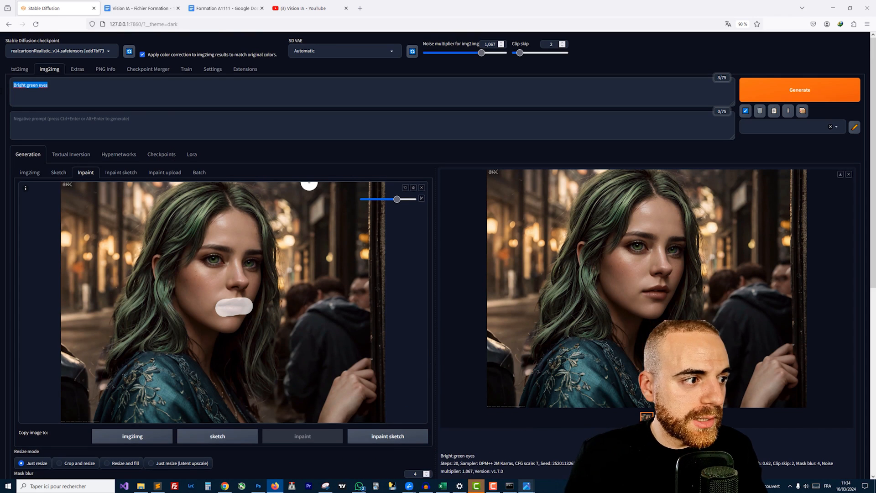
{"action": "type", "text": "Red lipstick mouth"}
{"action": "scroll", "coordinate": [356, 153], "scroll_direction": "down", "scroll_amount": 1}
{"action": "scroll", "coordinate": [349, 191], "scroll_direction": "down", "scroll_amount": 4}
{"action": "scroll", "coordinate": [92, 326], "scroll_direction": "down", "scroll_amount": 2}
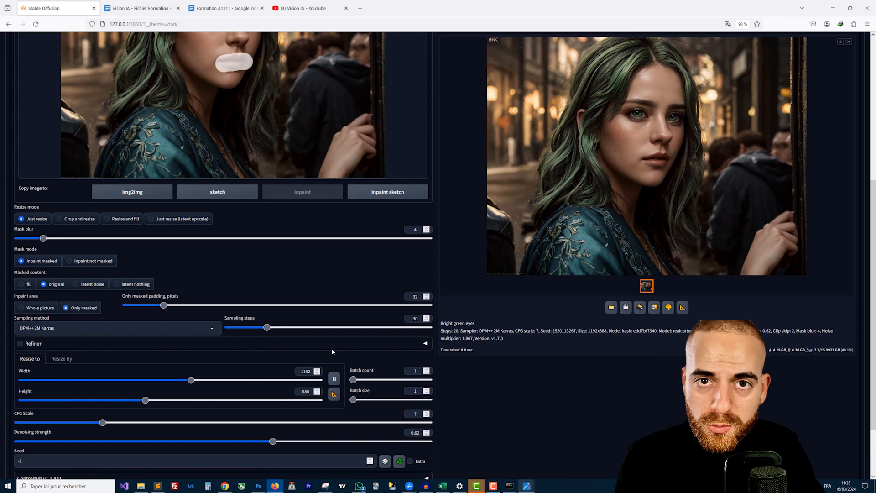
{"action": "scroll", "coordinate": [570, 269], "scroll_direction": "up", "scroll_amount": 6}
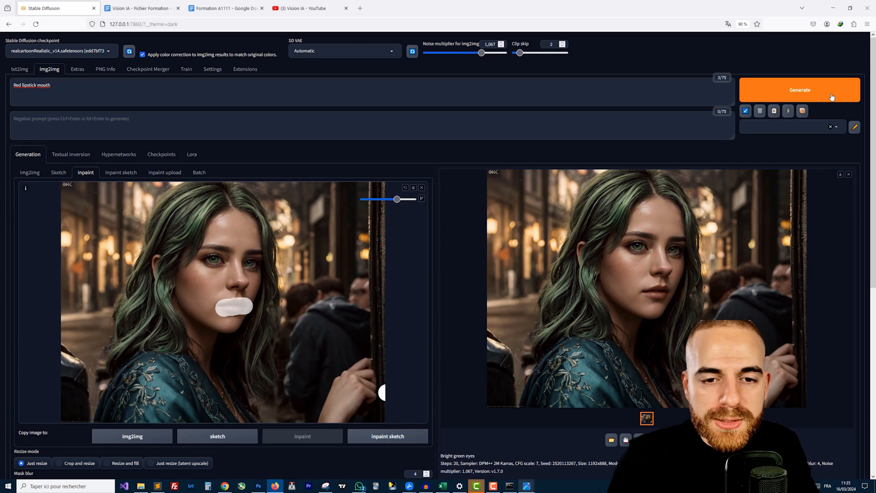
{"action": "left_click", "coordinate": [831, 97]}
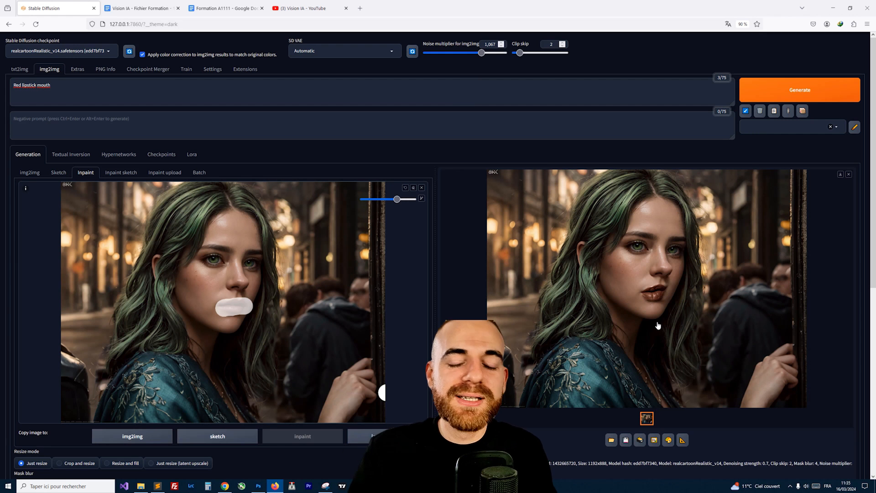
Reduce the denoising strength to 0.6 and regenerate the masked mouth with the same lipstick prompt
{"action": "scroll", "coordinate": [546, 289], "scroll_direction": "down", "scroll_amount": 5}
{"action": "scroll", "coordinate": [545, 288], "scroll_direction": "down", "scroll_amount": 1}
{"action": "left_click_drag", "start_coordinate": [306, 366], "coordinate": [264, 366]}
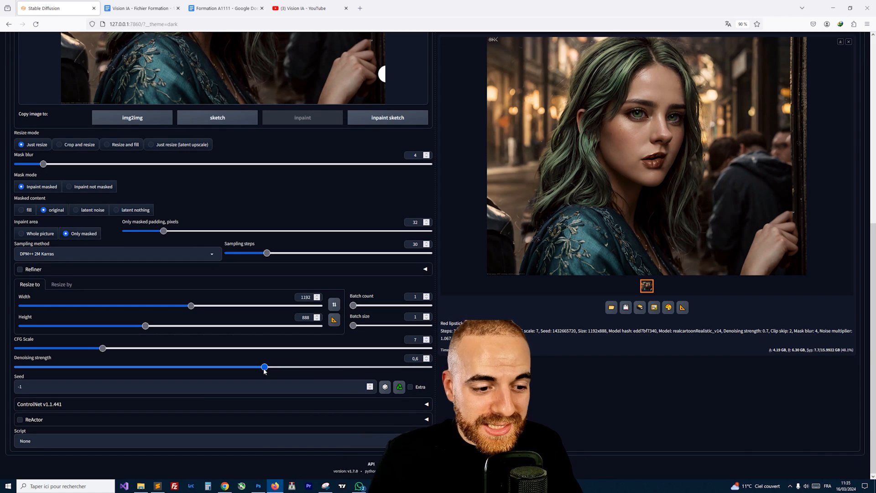
{"action": "scroll", "coordinate": [564, 362], "scroll_direction": "up", "scroll_amount": 7}
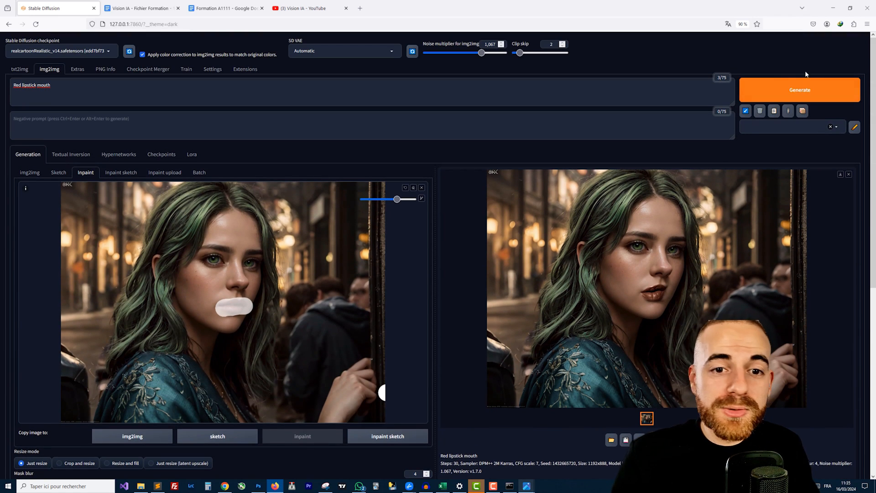
{"action": "left_click", "coordinate": [806, 91]}
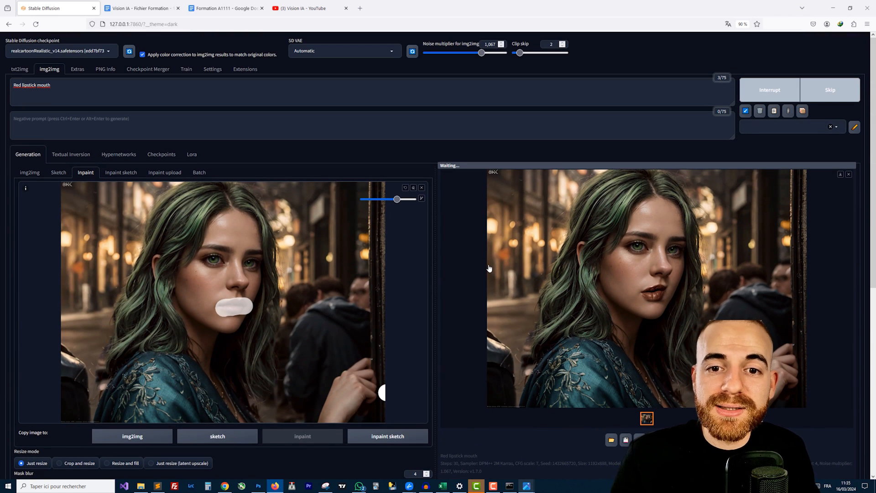